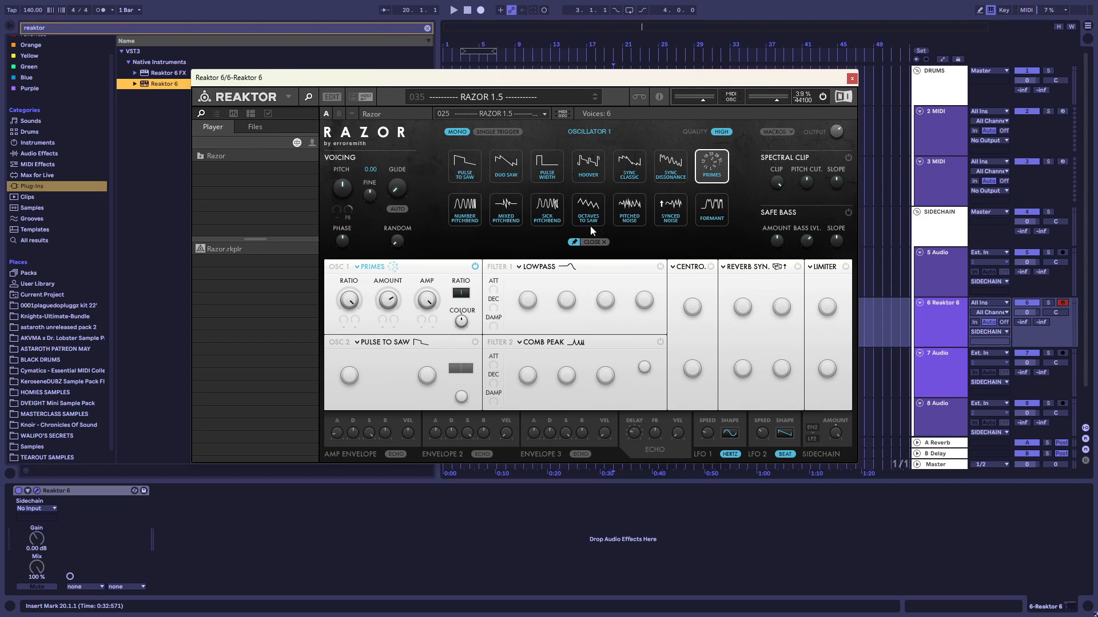
Set oscillator 1 to Number Pitchbend and enable Filter 1 with the Lowpass Broad type
left_click(460, 214)
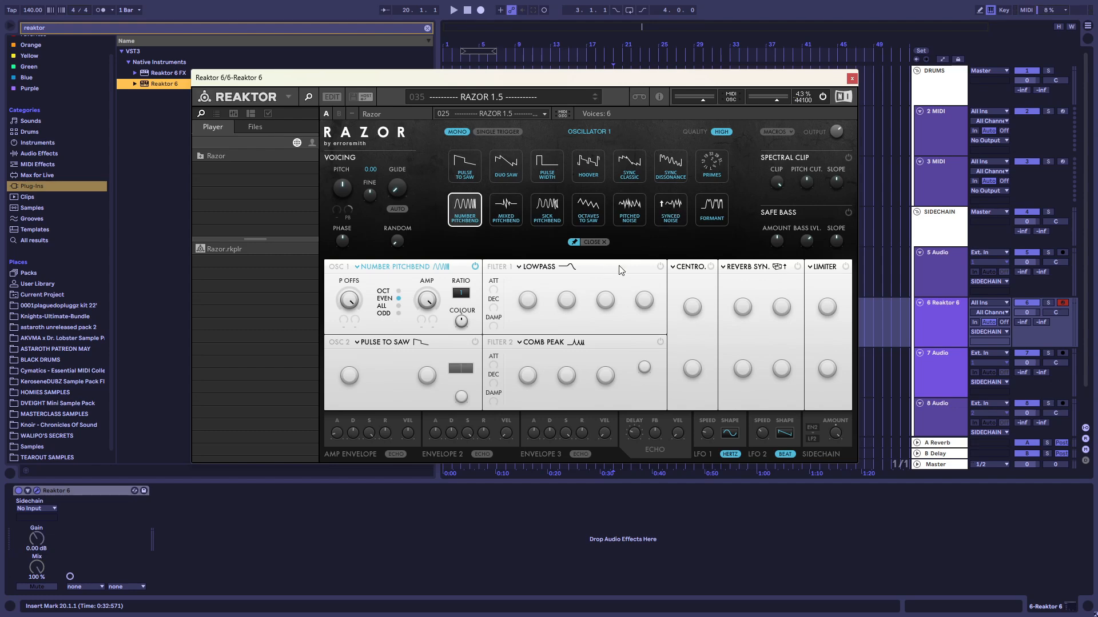
left_click(649, 267)
left_click(656, 267)
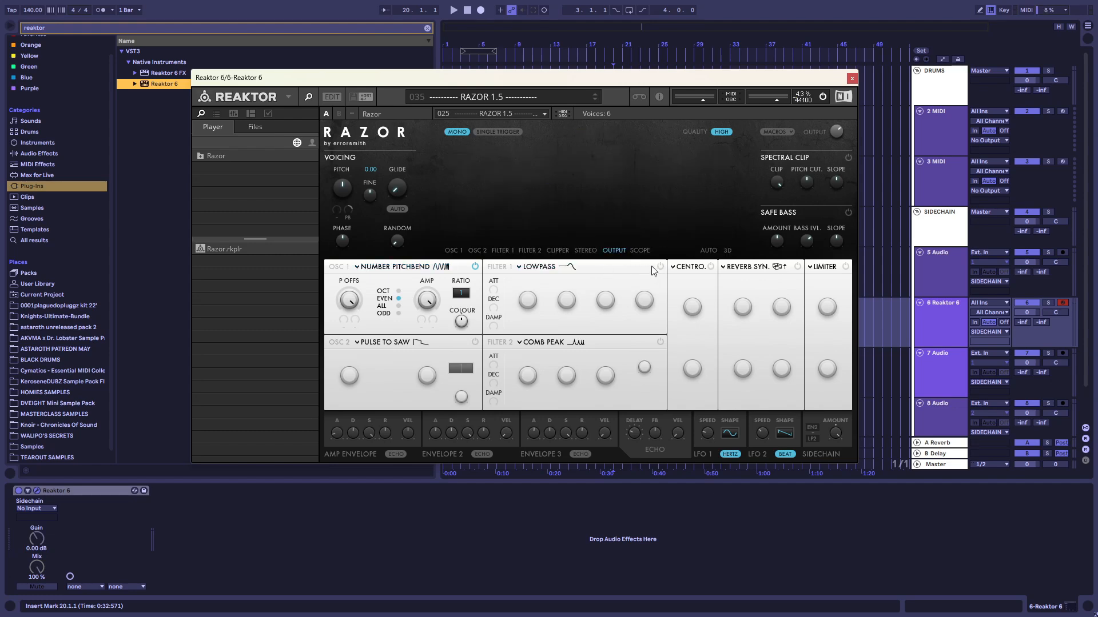
left_click(658, 268)
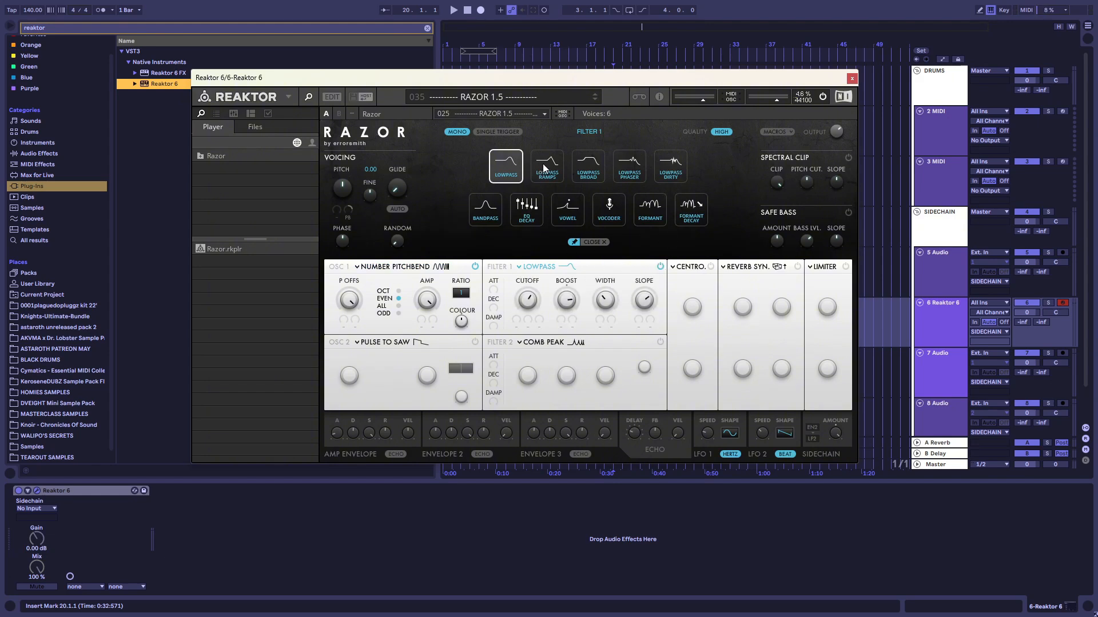
left_click(587, 166)
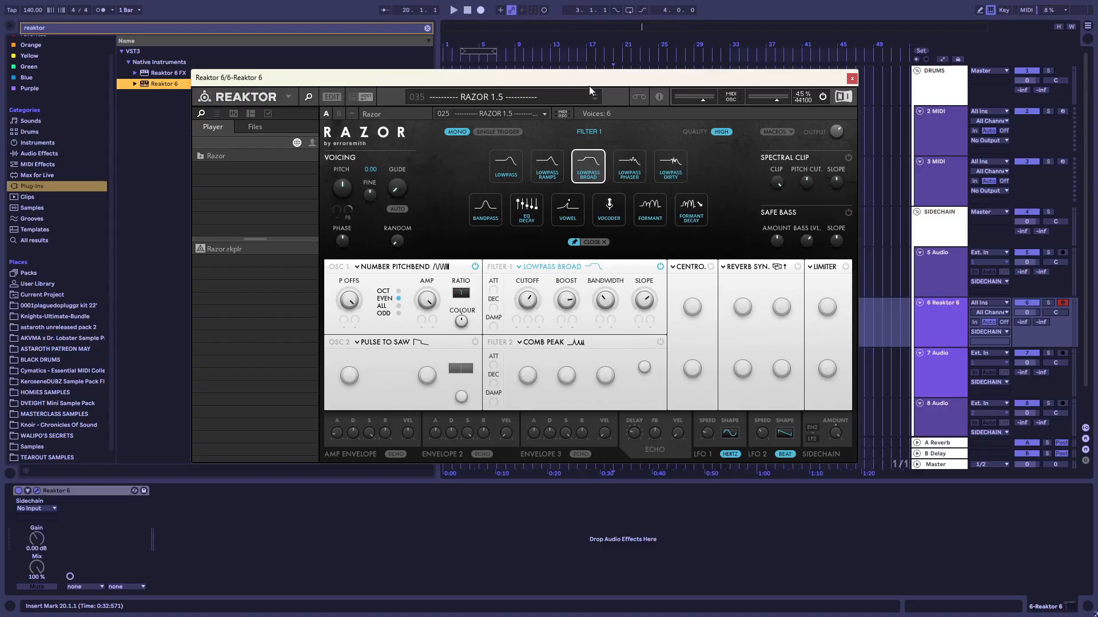
left_click_drag(589, 83, 590, 105)
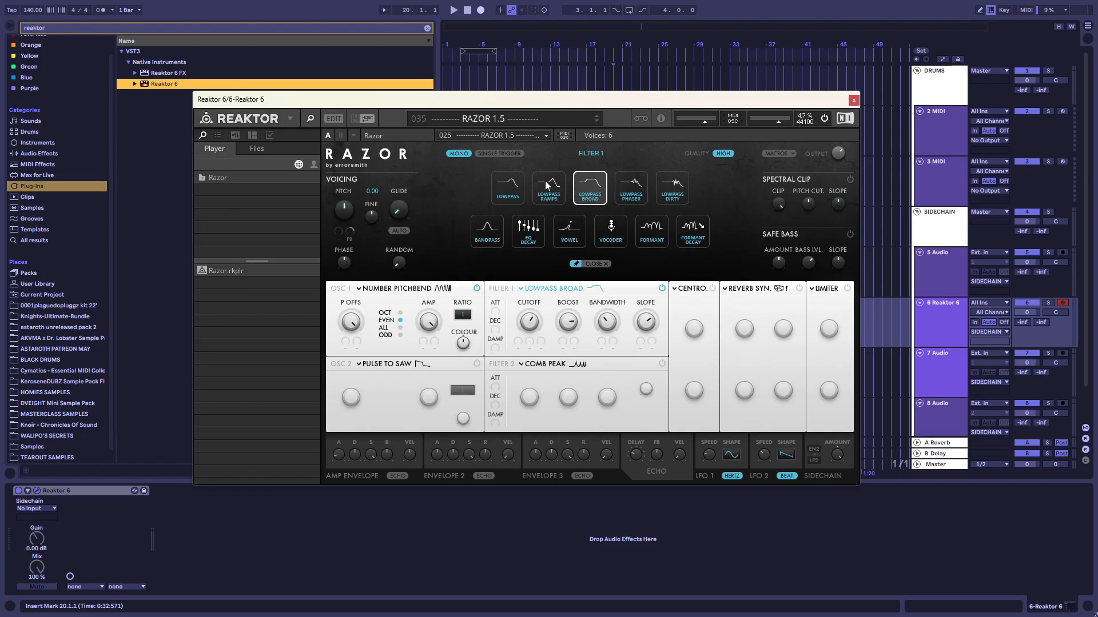
left_click(546, 184)
left_click(595, 182)
Assign Envelope 2 as a modulation source for Filter 1's cutoff and raise the filter's bandwidth
left_click(523, 347)
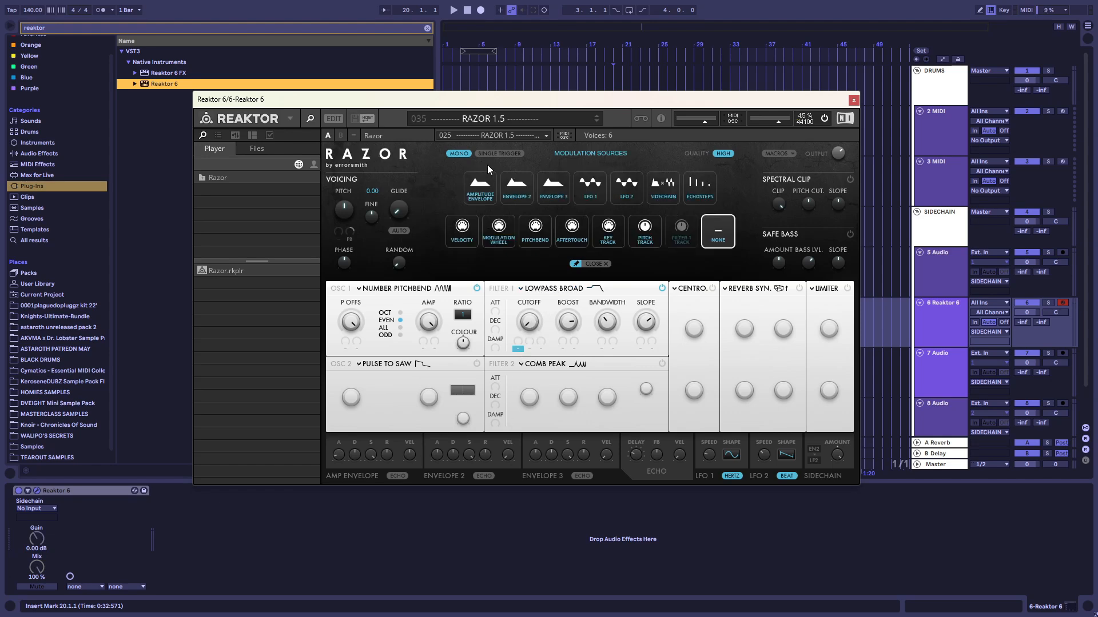
left_click(522, 190)
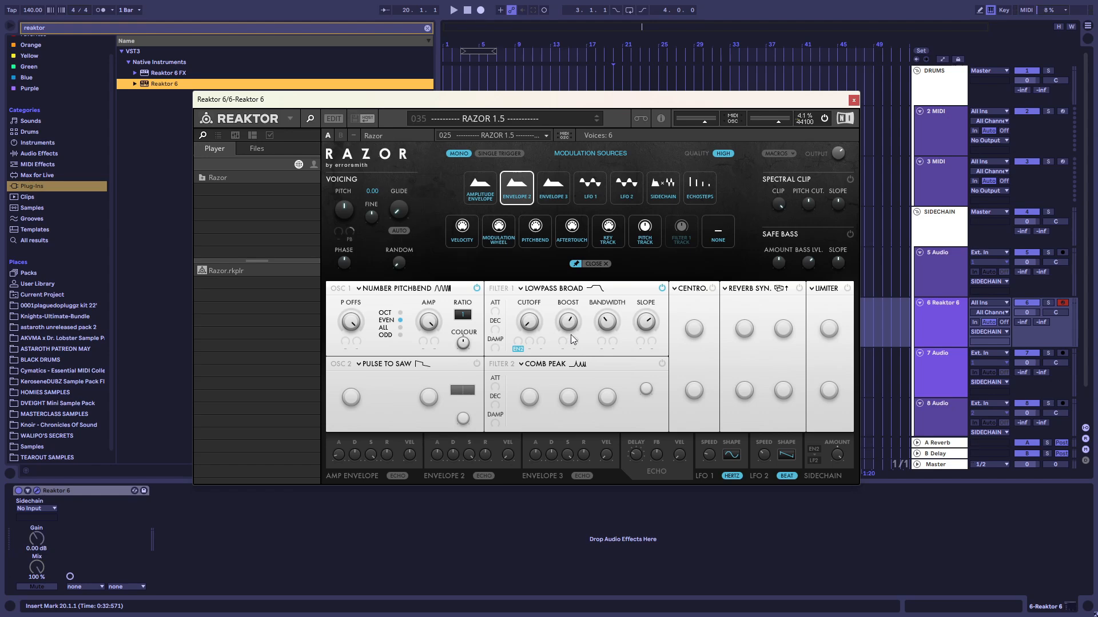
left_click_drag(608, 327, 615, 301)
Enable the dissonance effect as Stiff String and the stereo effect as Stereo Spread
left_click(698, 283)
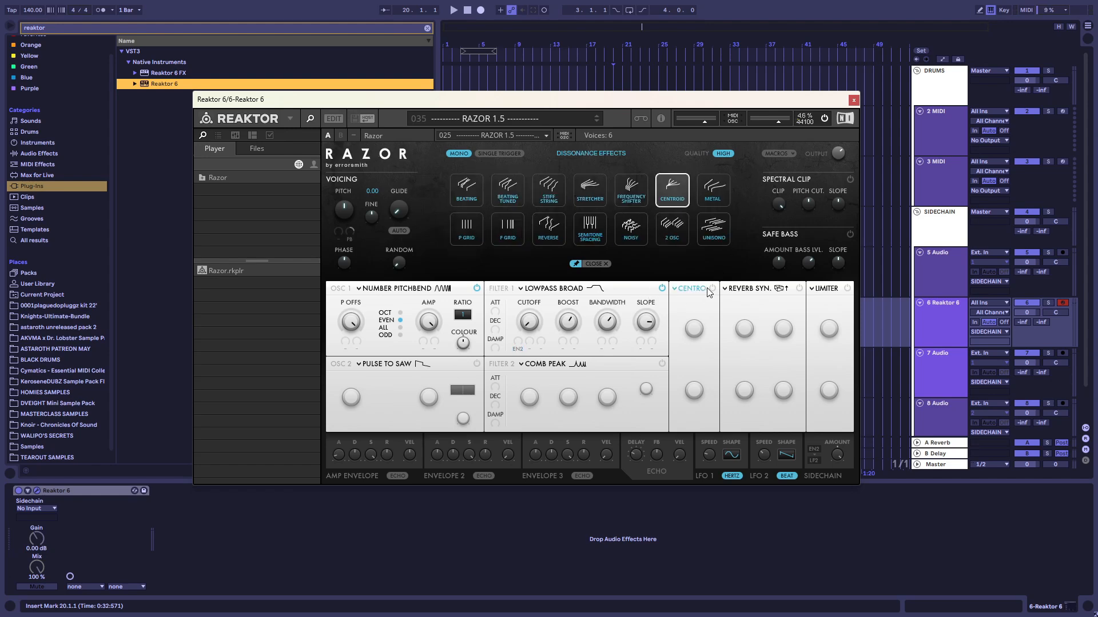
left_click(546, 194)
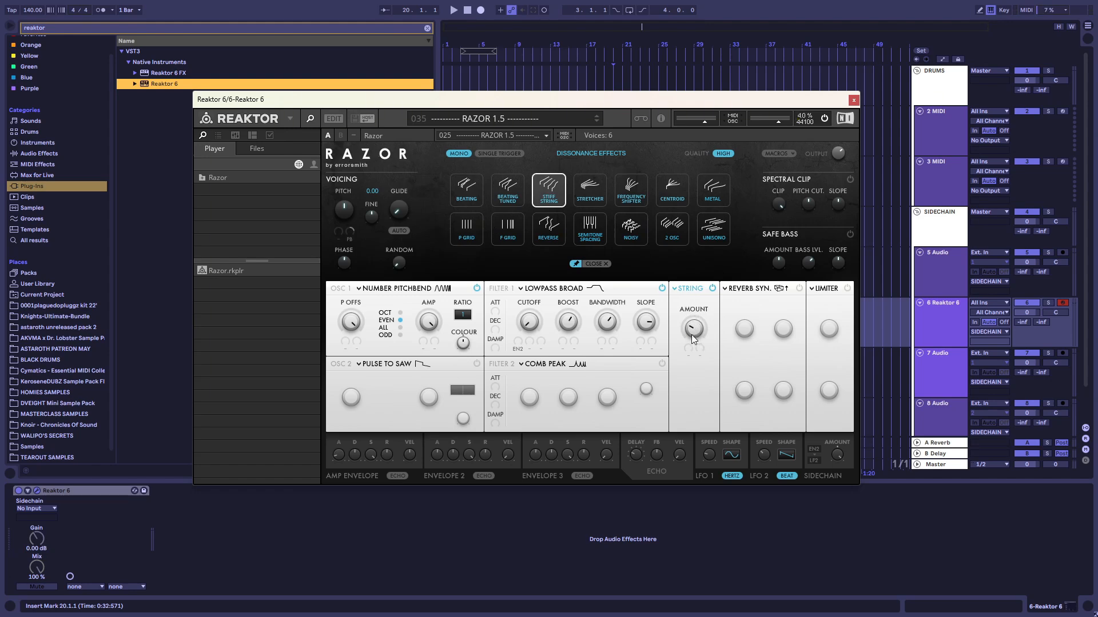
left_click(756, 290)
left_click(798, 289)
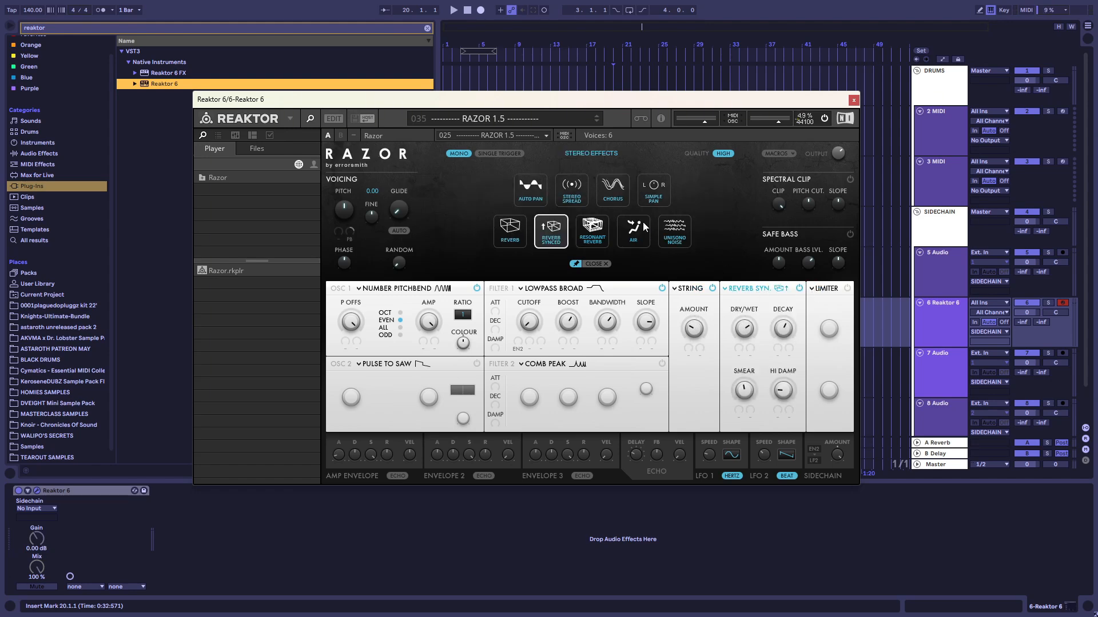
left_click(578, 197)
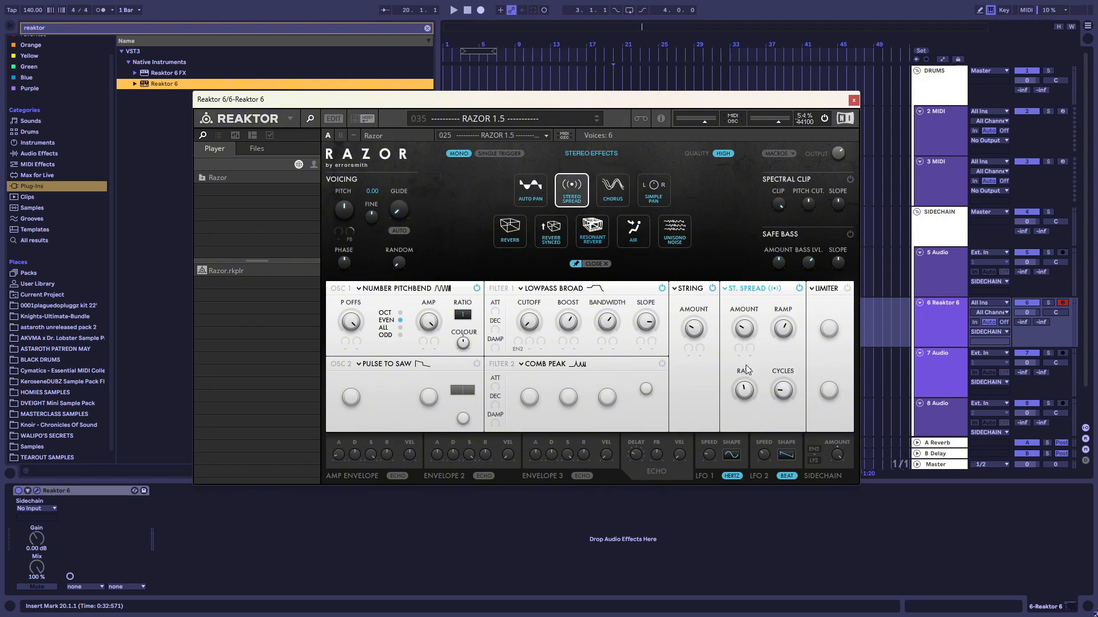
Enable the dynamics effect and set its type to Clipped Compressor
left_click(847, 288)
left_click(826, 288)
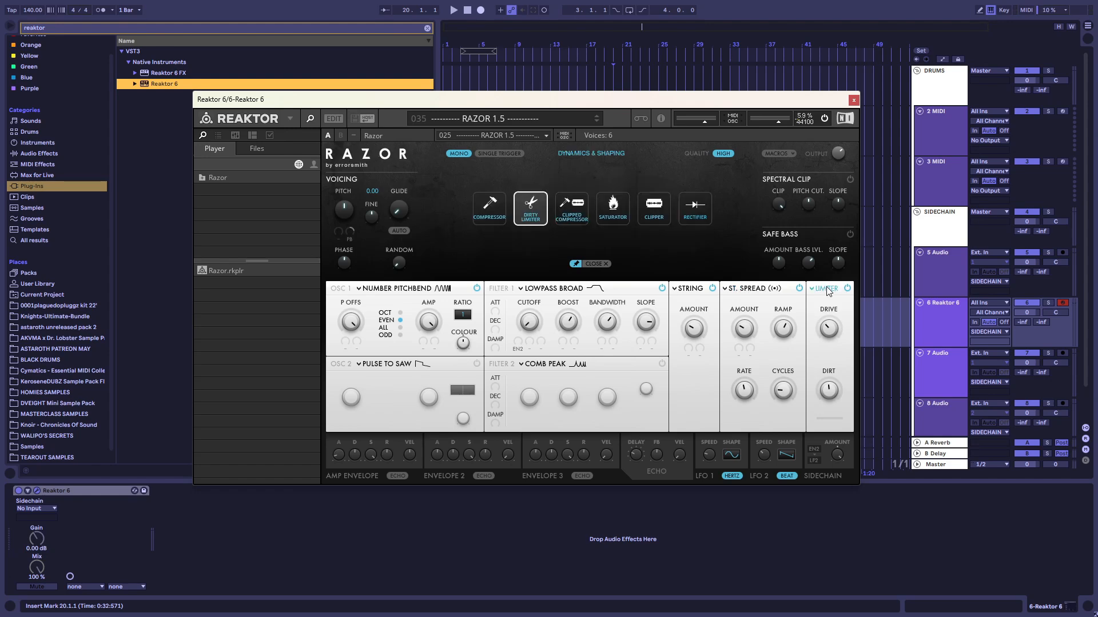
left_click(576, 218)
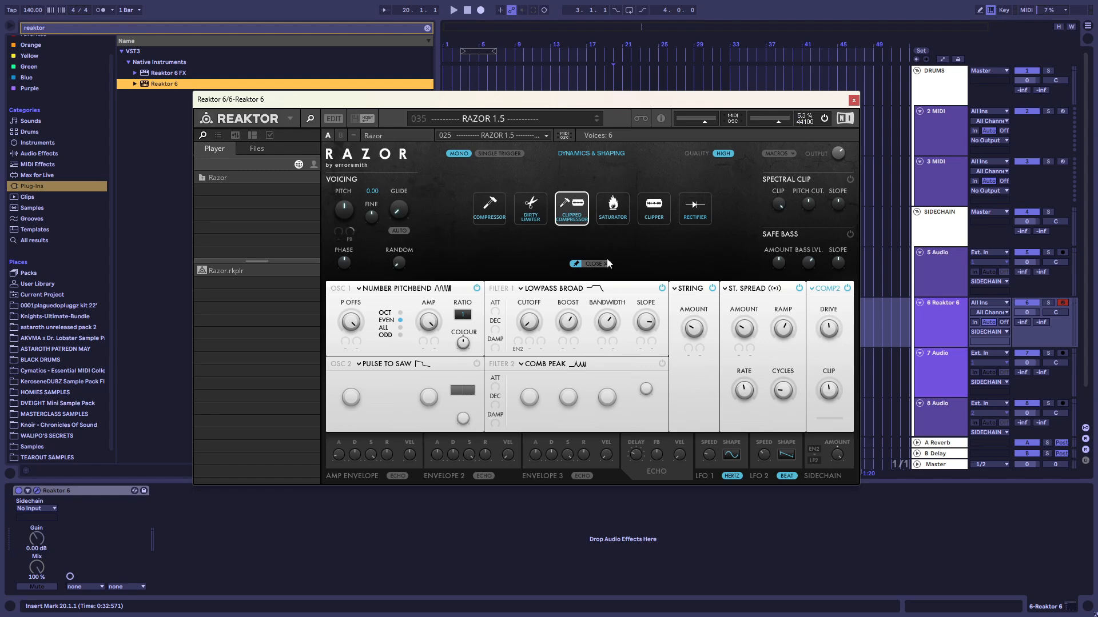
Assign Envelope 2 as a modulation source for oscillator 1's P Offs and turn the P Offs knob down
left_click(550, 290)
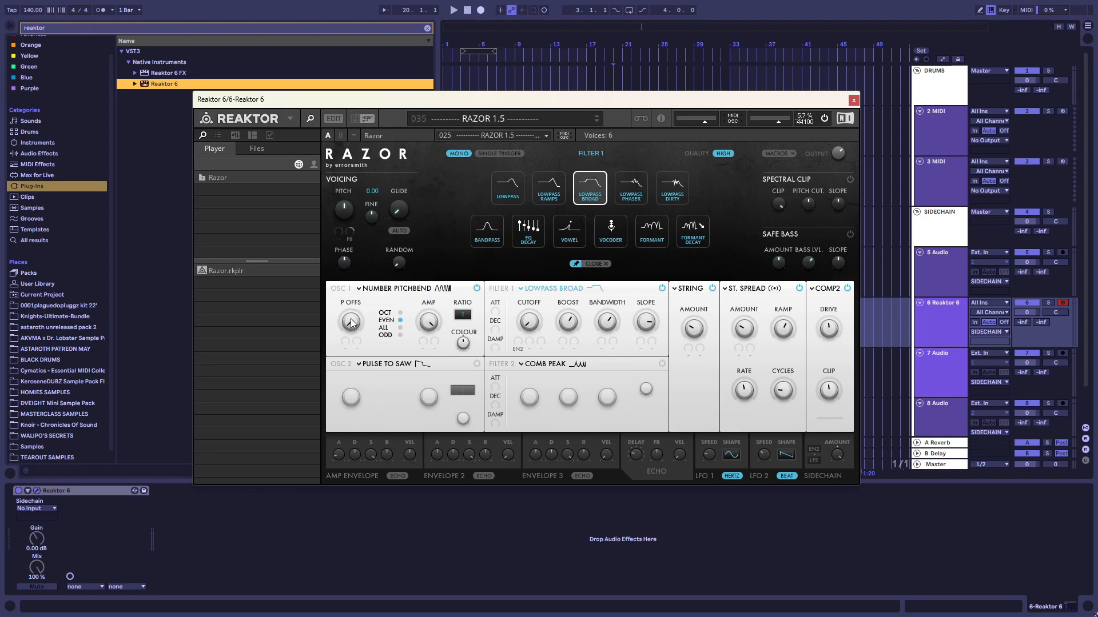
left_click(345, 343)
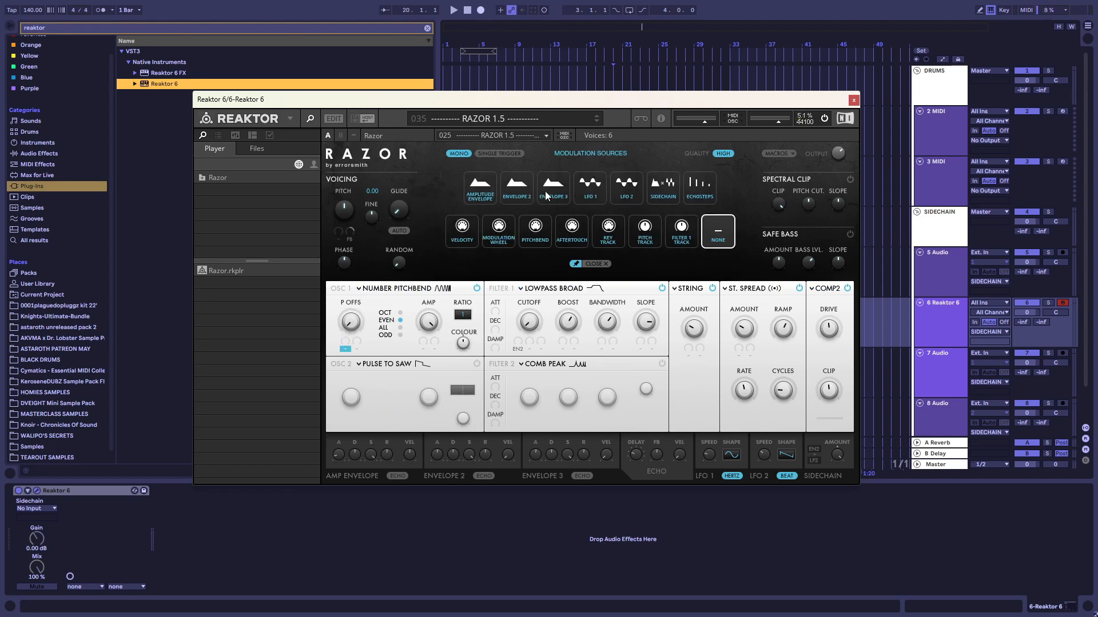
left_click(517, 186)
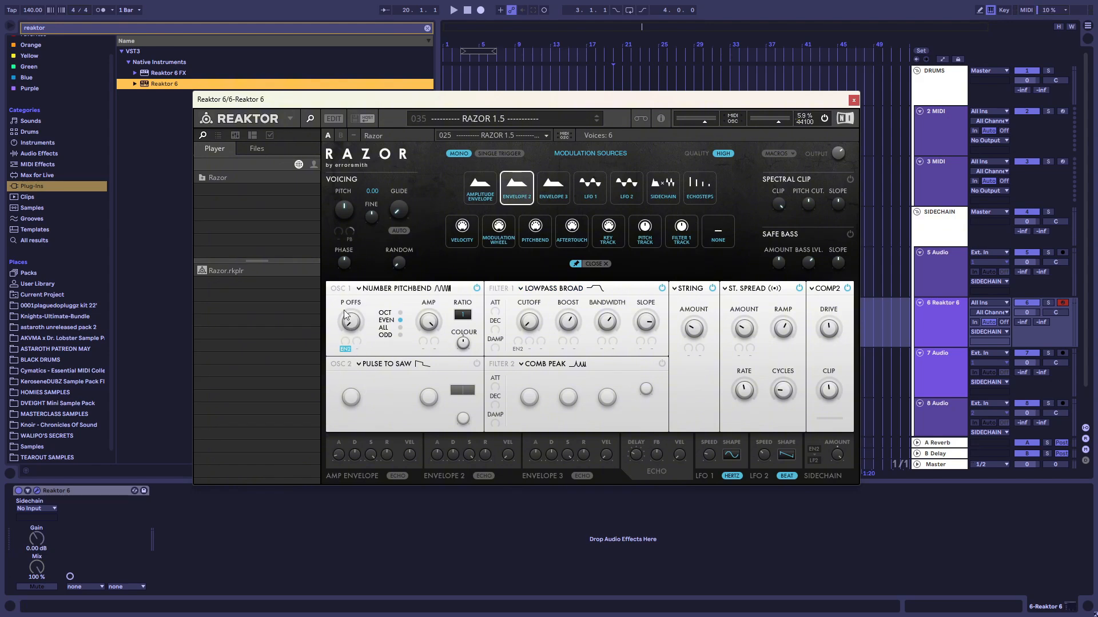
left_click_drag(360, 307, 352, 441)
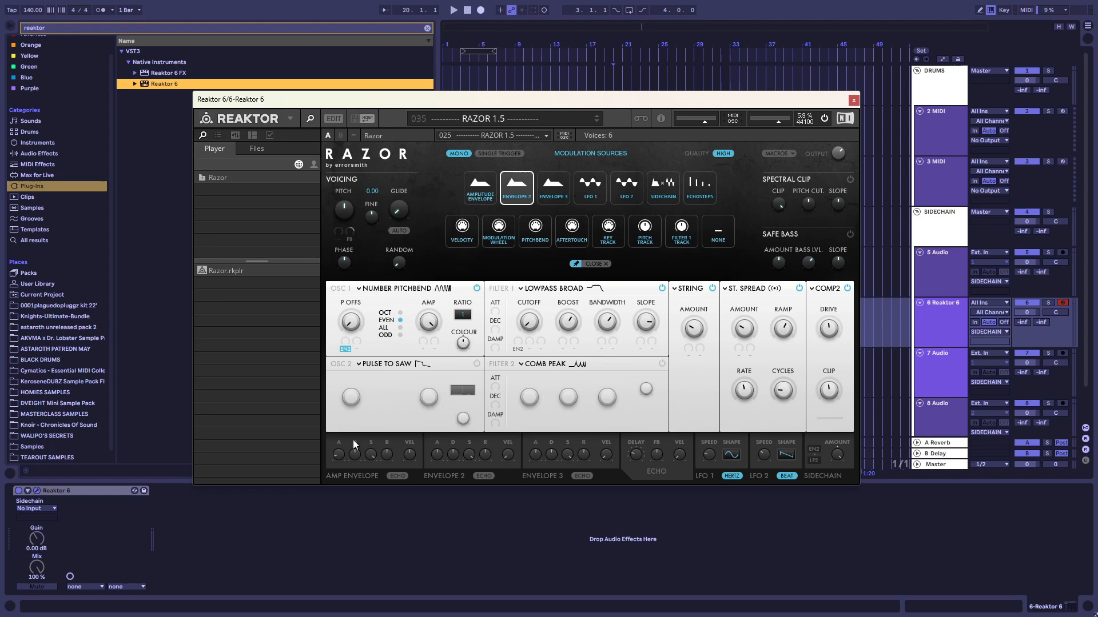
Switch oscillator 1 between the EVEN and ODD pitchbend modes, keeping ODD
left_click(400, 335)
left_click(400, 320)
left_click(400, 335)
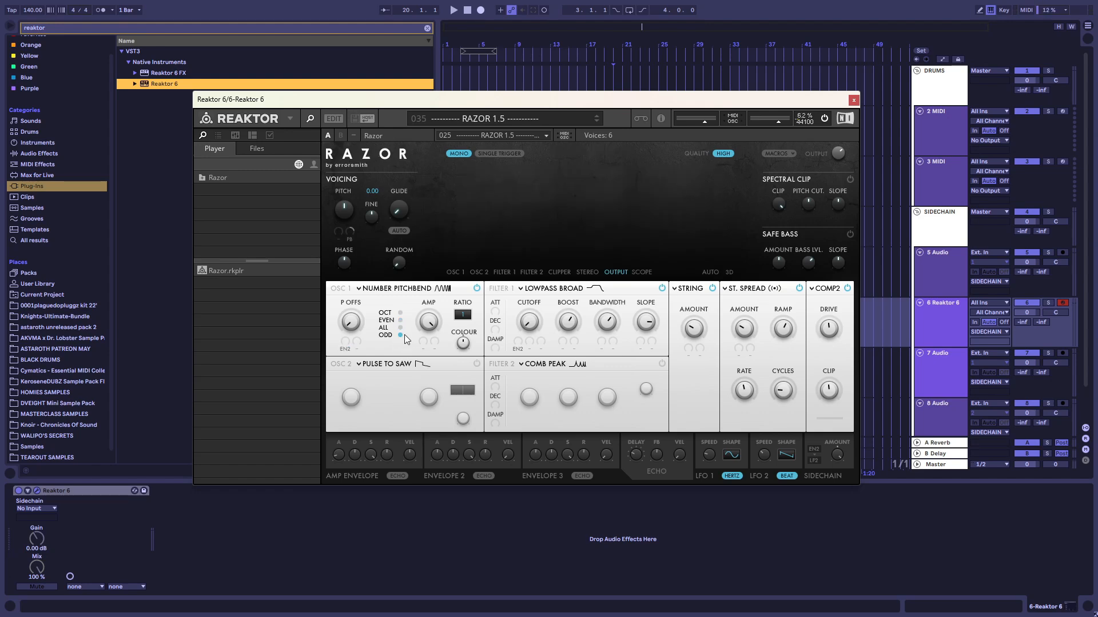
left_click_drag(592, 106, 594, 172)
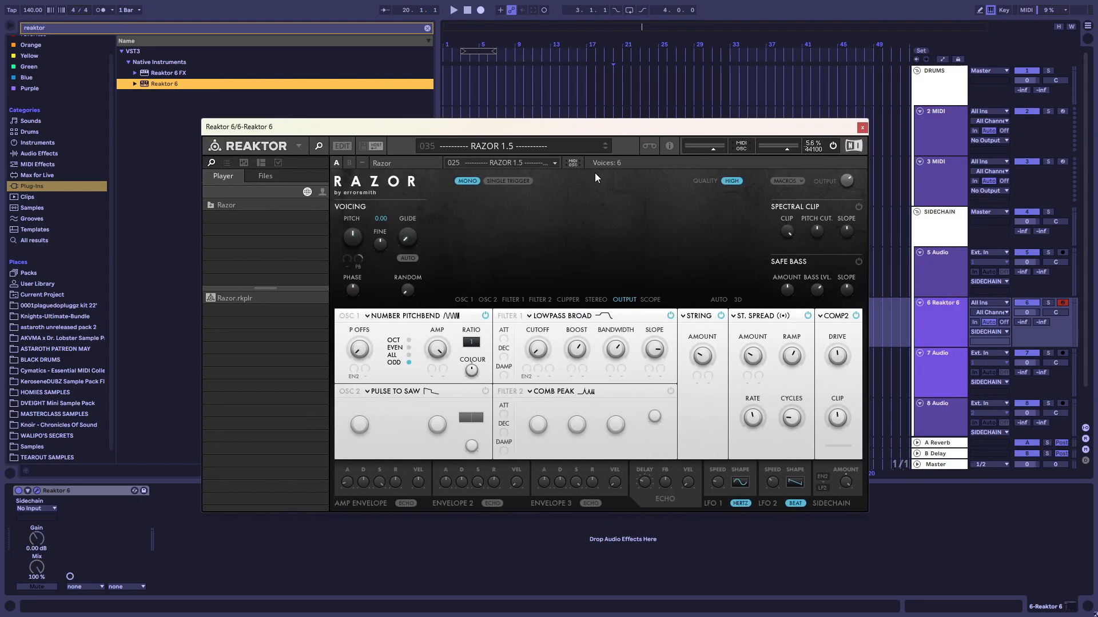
left_click(408, 347)
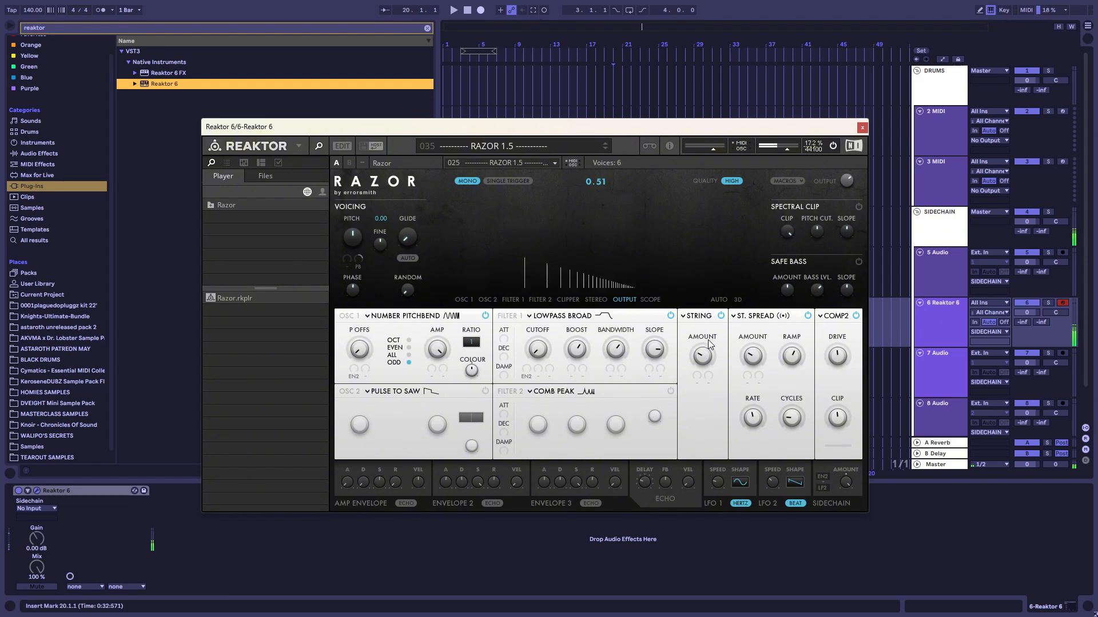
Lower the computer MIDI keyboard's octave range to C0 to D1
key("z")
key("z")
key("z")
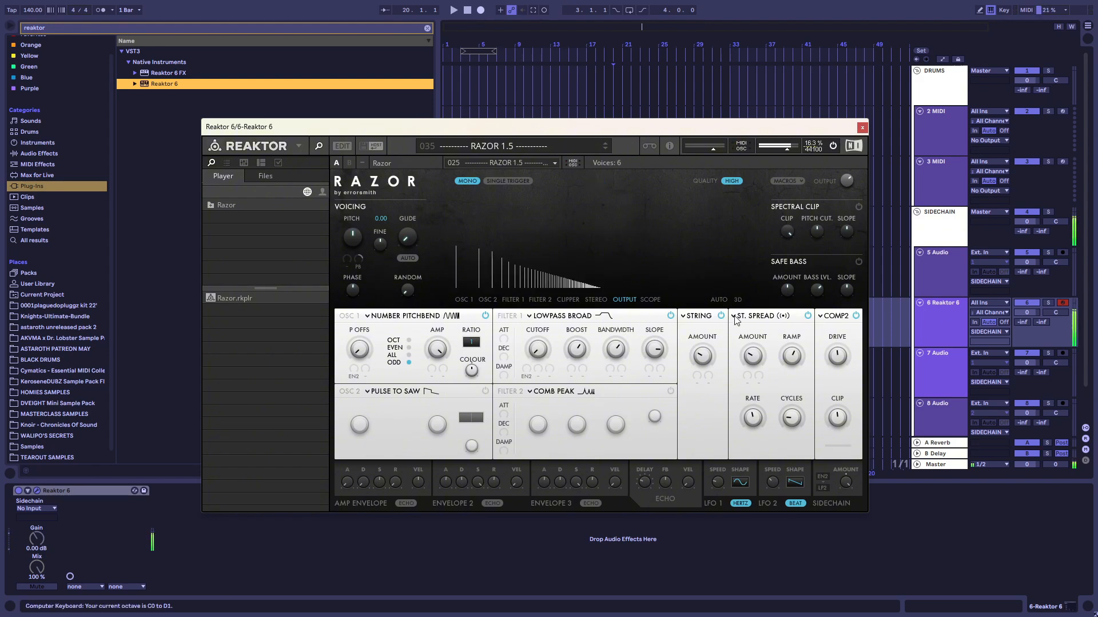
Raise Envelope 2's modulation amount on Filter 1's cutoff and compare oscillator 1's EVEN mode against ODD
left_click(607, 319)
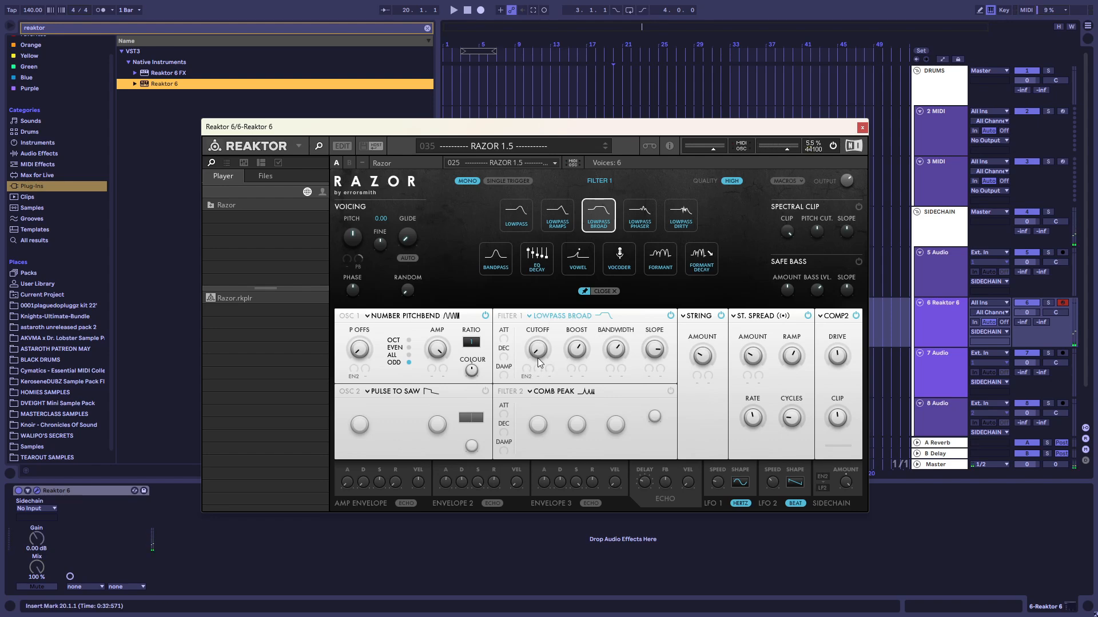
left_click_drag(527, 371, 532, 332)
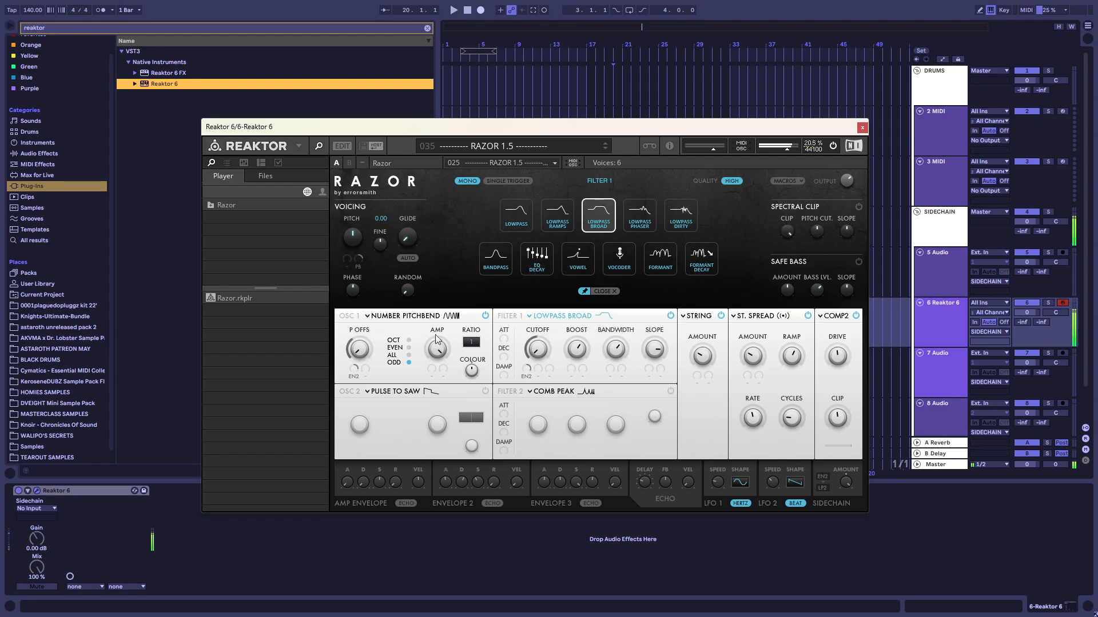
left_click(409, 349)
left_click(409, 362)
Assign Envelope 2 to the Stiff String amount, raise its modulation depth and fine-tune the base Amount
left_click(696, 379)
left_click(530, 216)
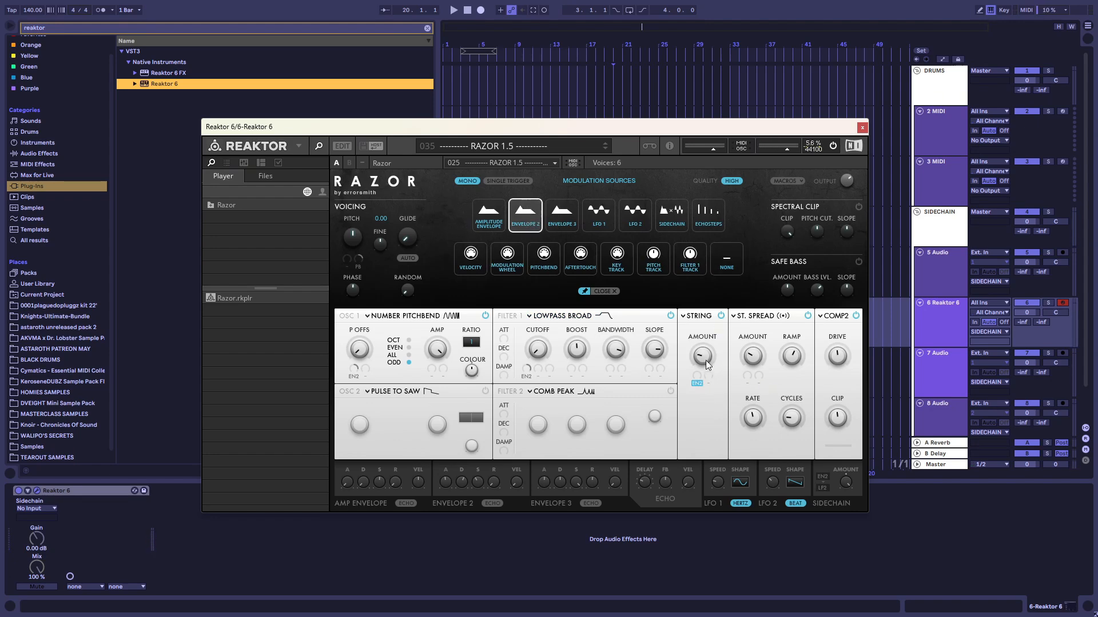
left_click(698, 316)
left_click_drag(698, 345, 699, 362)
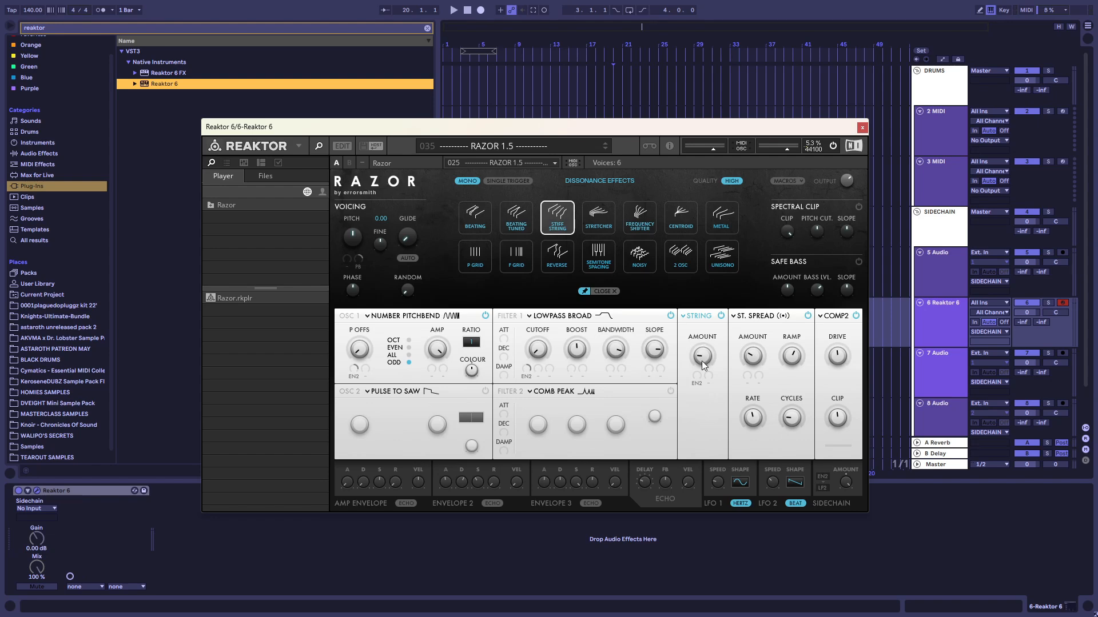
left_click(695, 379)
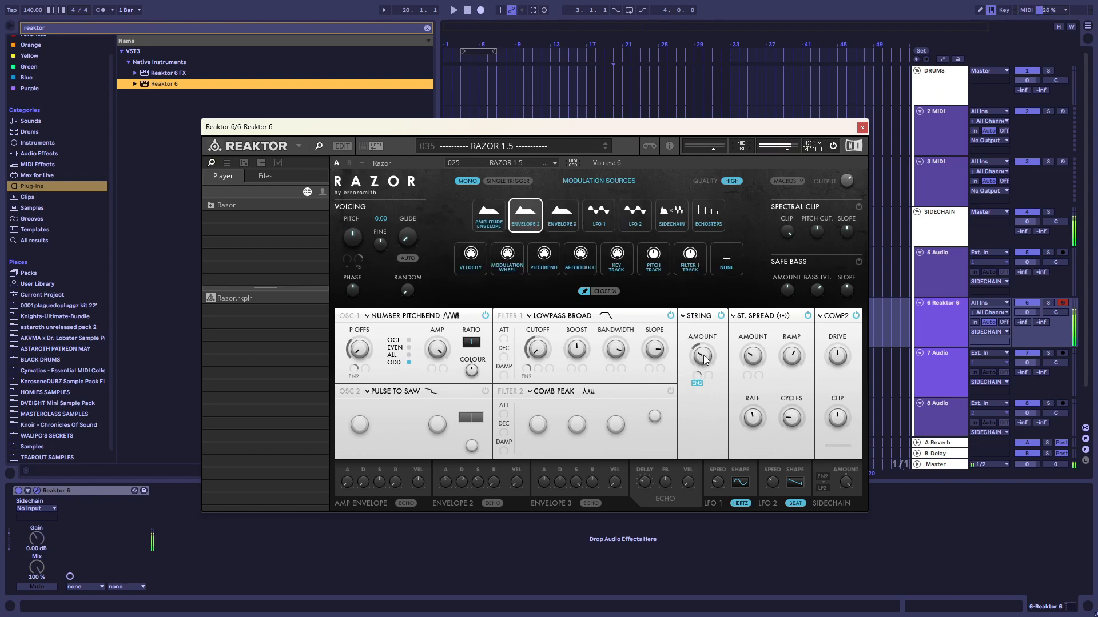
left_click_drag(698, 375, 698, 365)
mouse_move(704, 355)
left_mouse_down()
mouse_move(706, 374)
mouse_move(703, 363)
left_mouse_up()
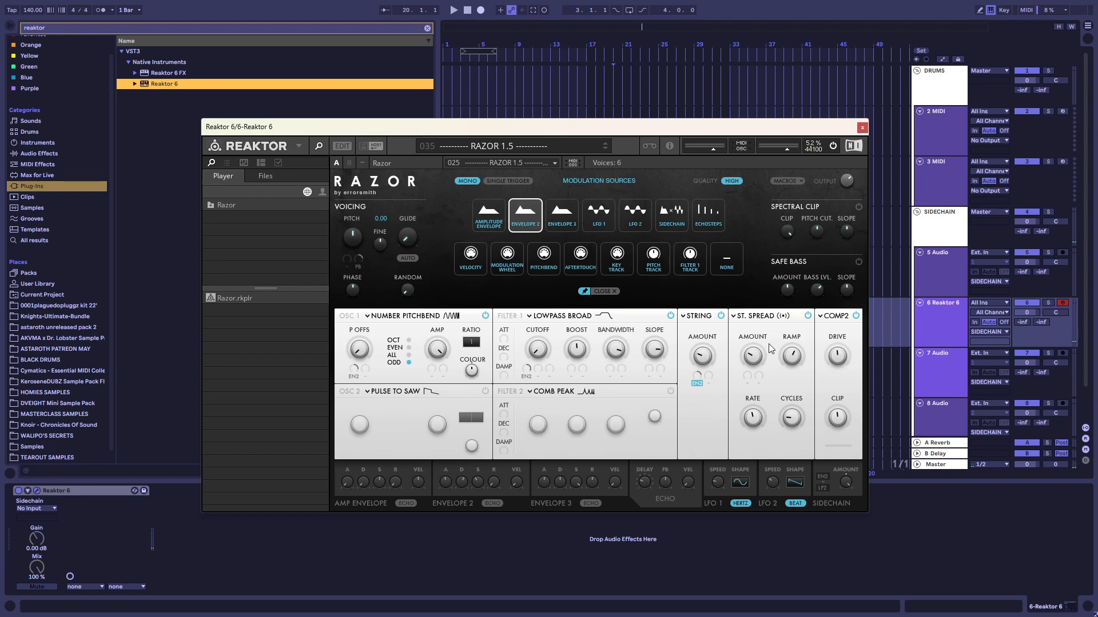
Enable Filter 2 as Comb Peak and assign Envelope 2 as a modulation source for its cutoff
left_click(455, 316)
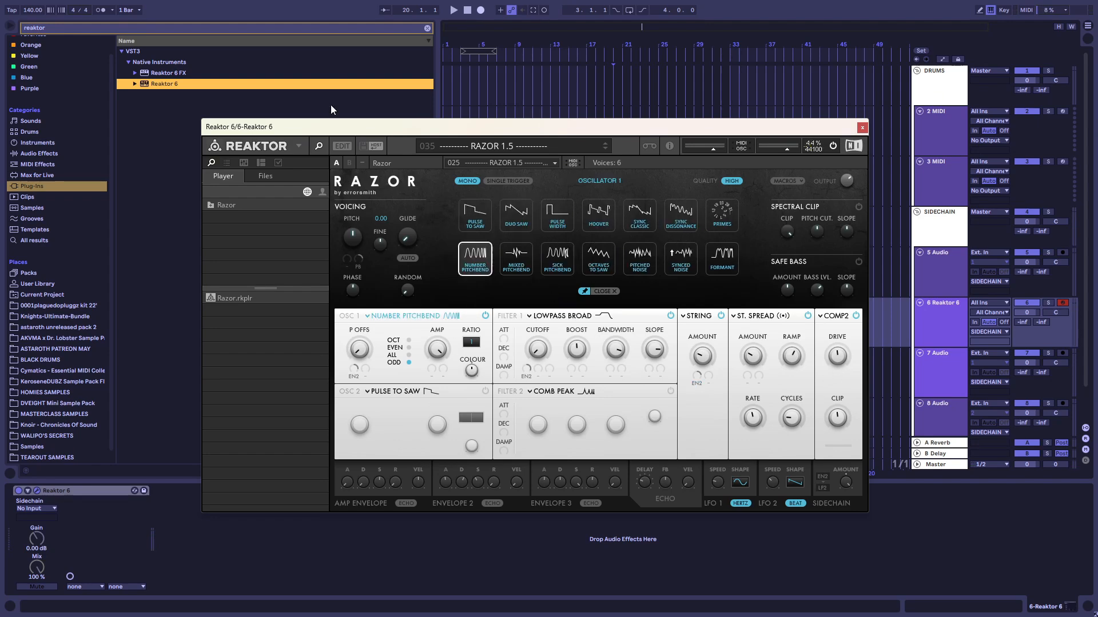
left_click_drag(351, 131, 335, 105)
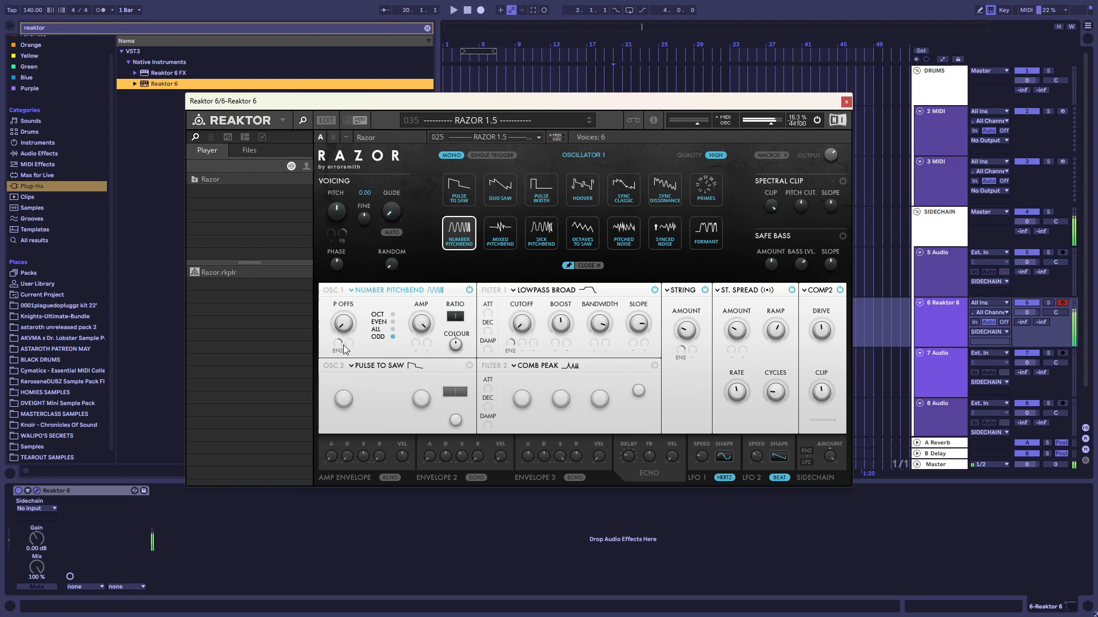
left_click(526, 364)
left_click(511, 424)
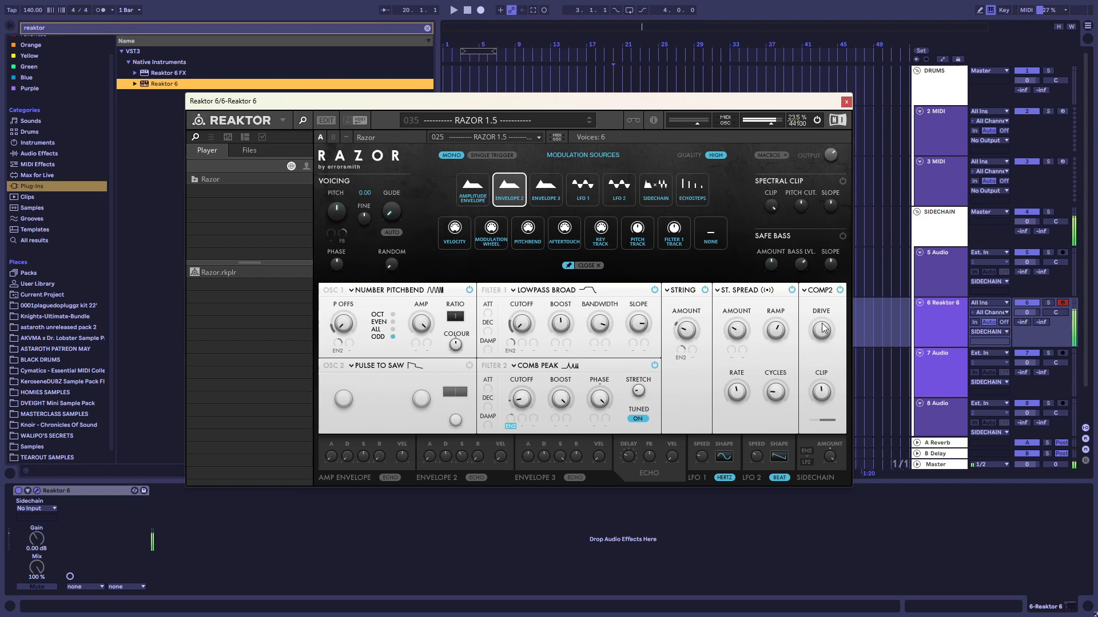
Close the synth window, search the browser for "razor proce" and load DECVNCE_MIXING_RAZOR-PROCESSING.adg after Reaktor 6
left_click(846, 102)
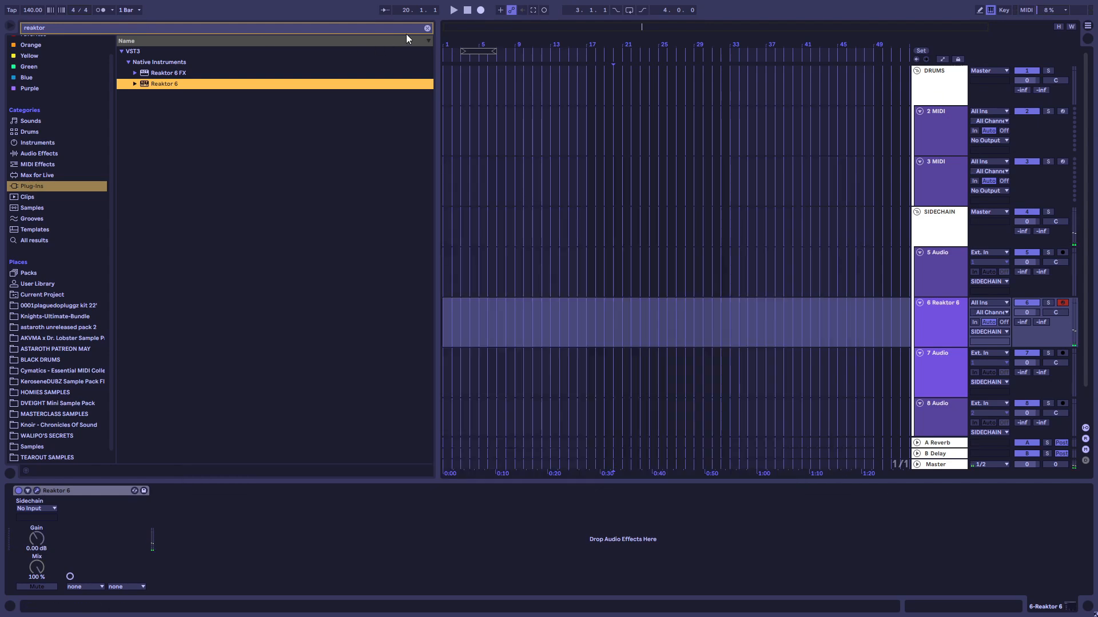
left_click(427, 29)
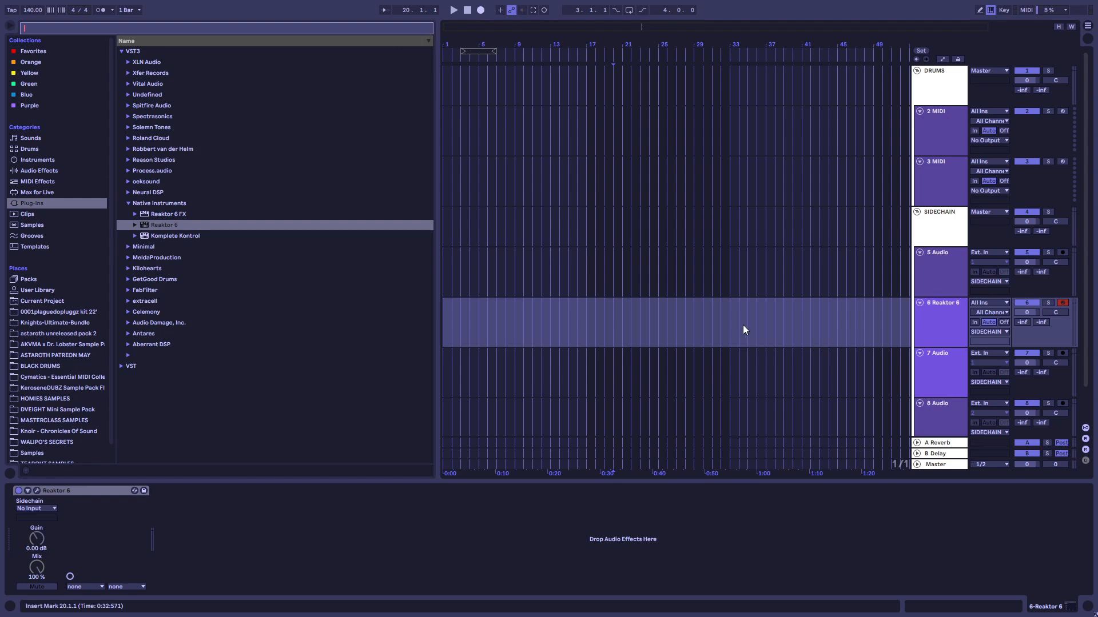
type("razor proce")
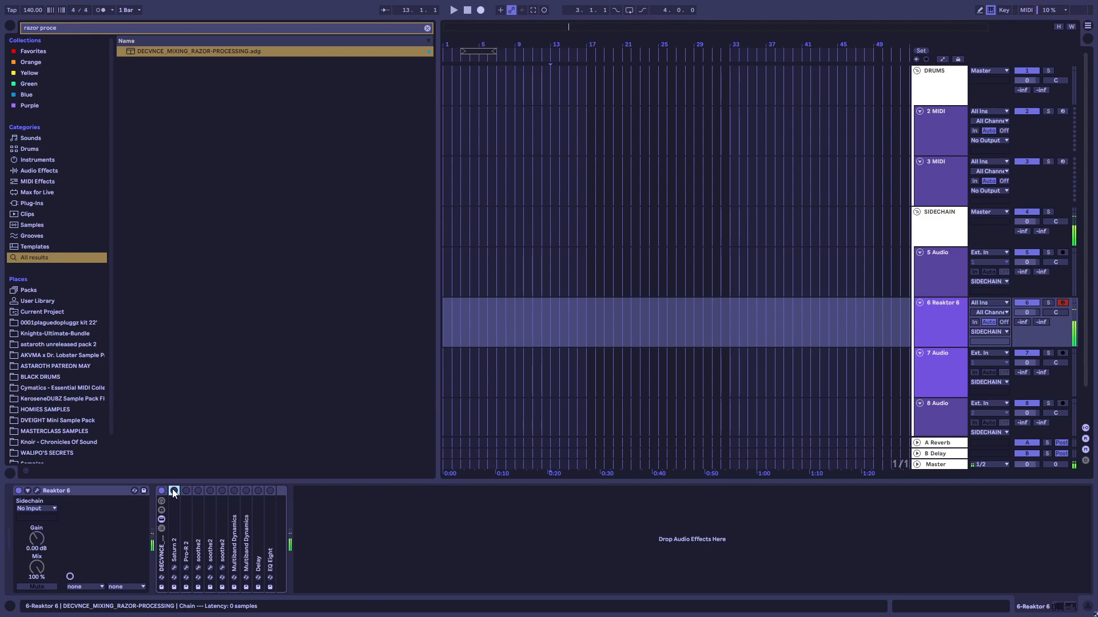
Check the Razor patch in the Reaktor 6 window, close it and unfold the Saturn 2 device in the effect rack
left_click(37, 491)
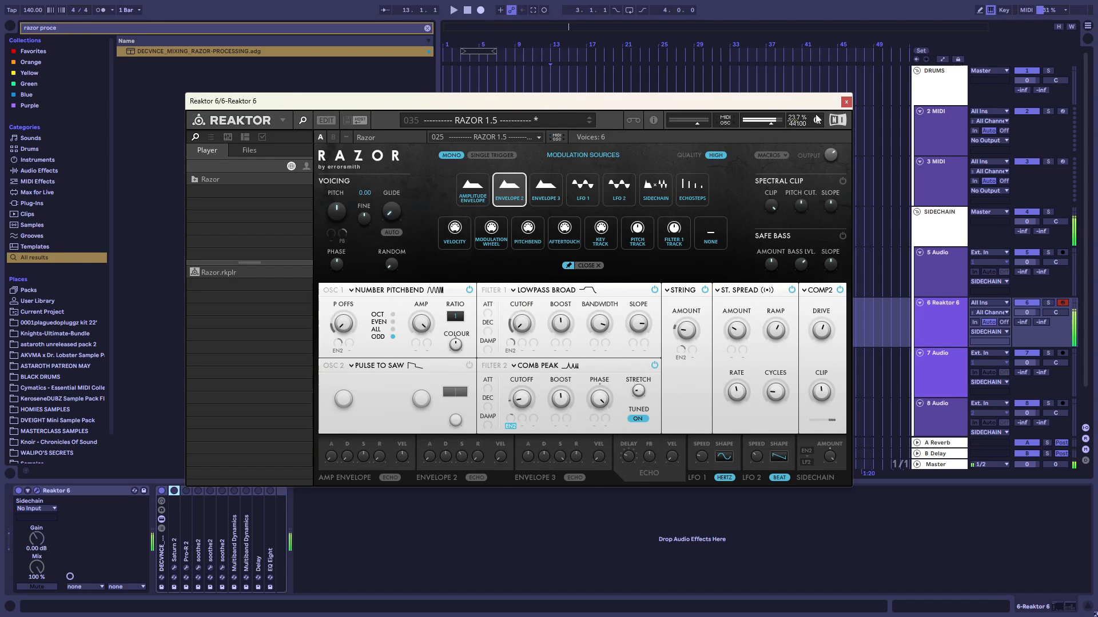
left_click(846, 102)
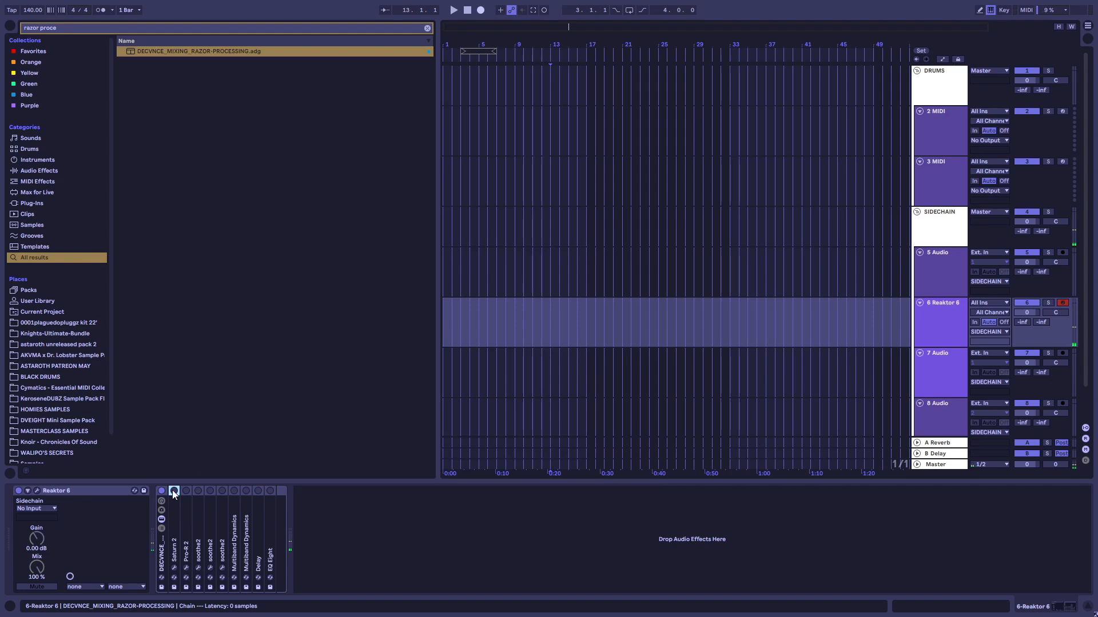
double_click(174, 508)
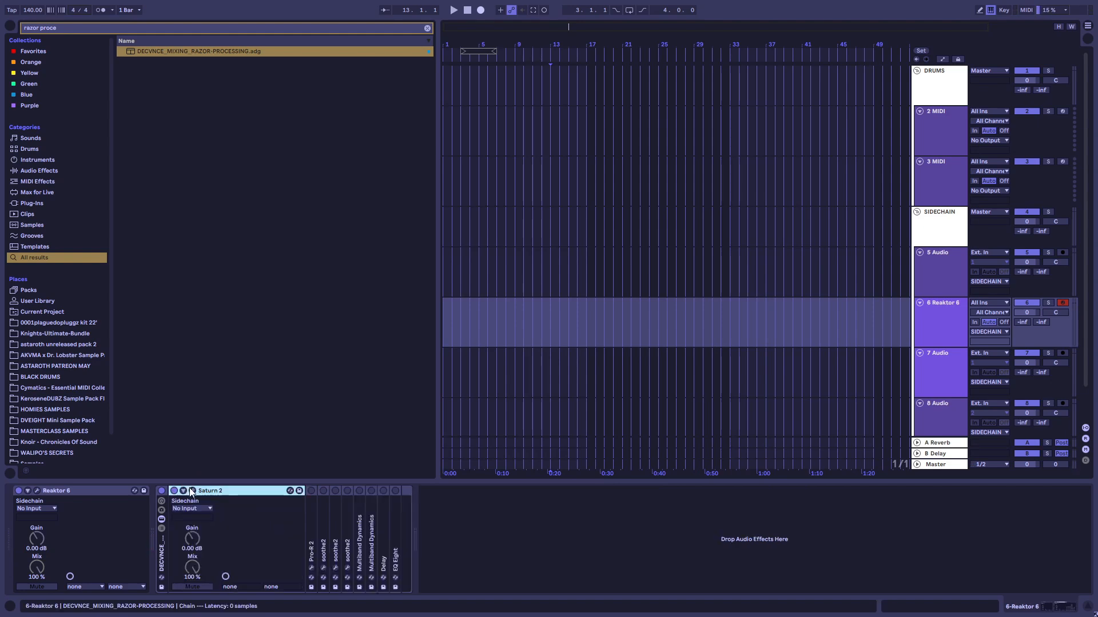
Open the Saturn 2 plug-in window and examine its Warm Tape style, Drive and Presence settings
left_click(192, 491)
left_click_drag(762, 107, 323, 87)
mouse_move(431, 277)
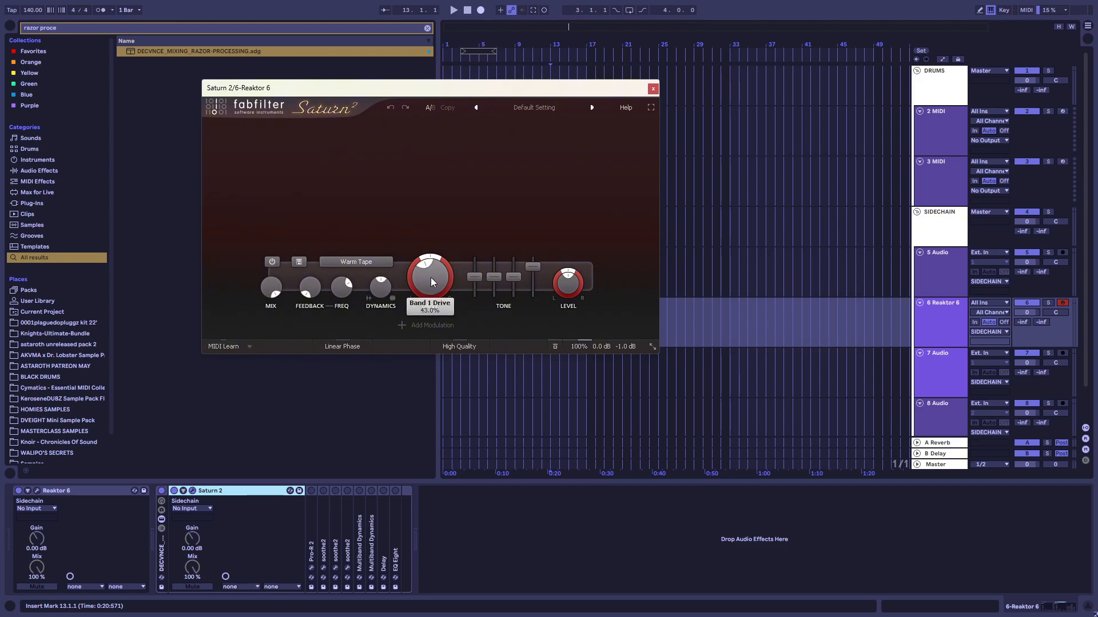
mouse_move(533, 269)
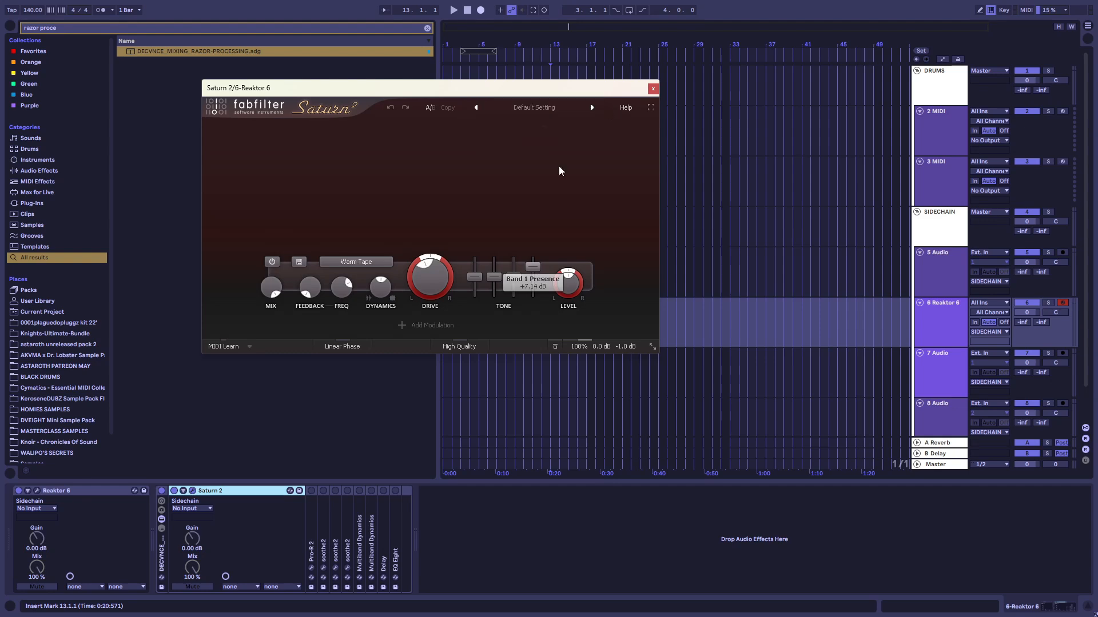
left_click_drag(664, 88, 681, 134)
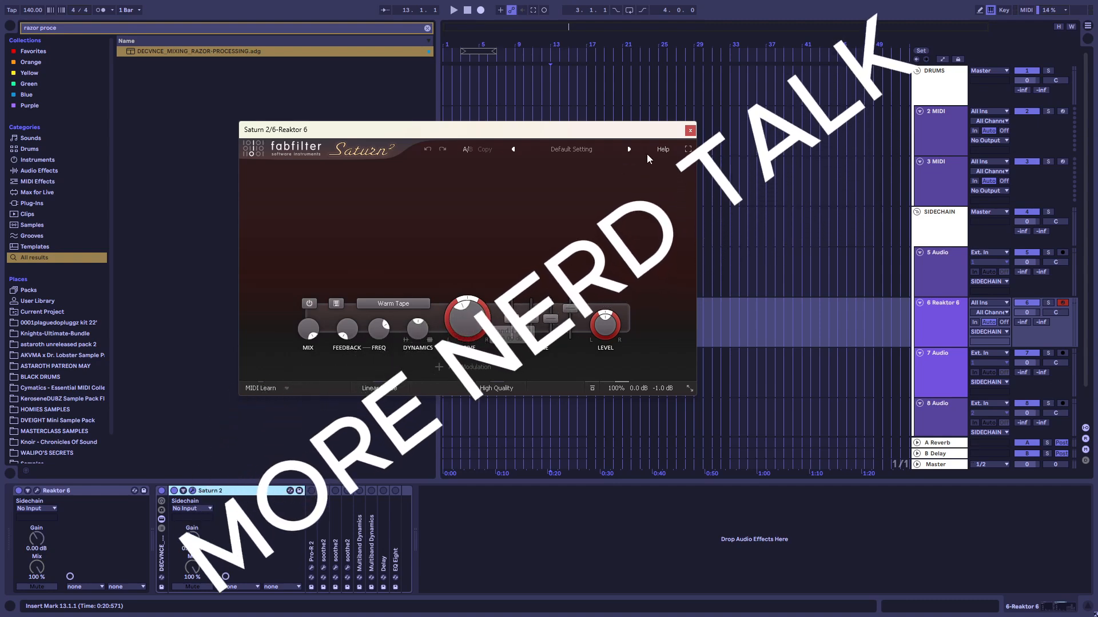
left_click(689, 129)
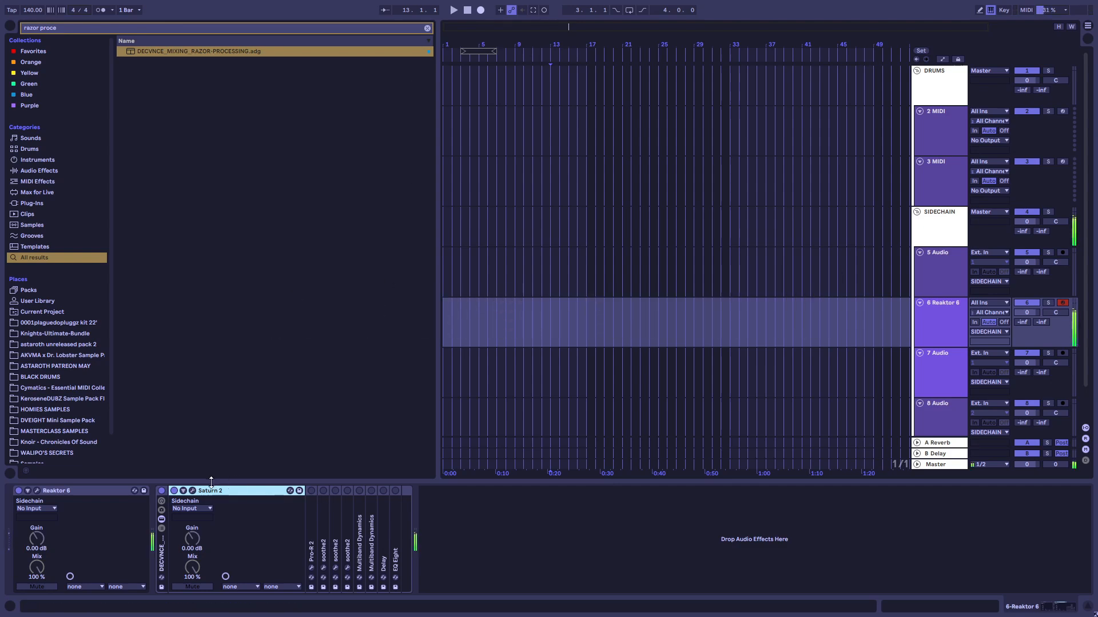
Enable Pro-R 2 in the rack, examine its reverb settings and compare the sound with the device switched off and on
left_click(312, 491)
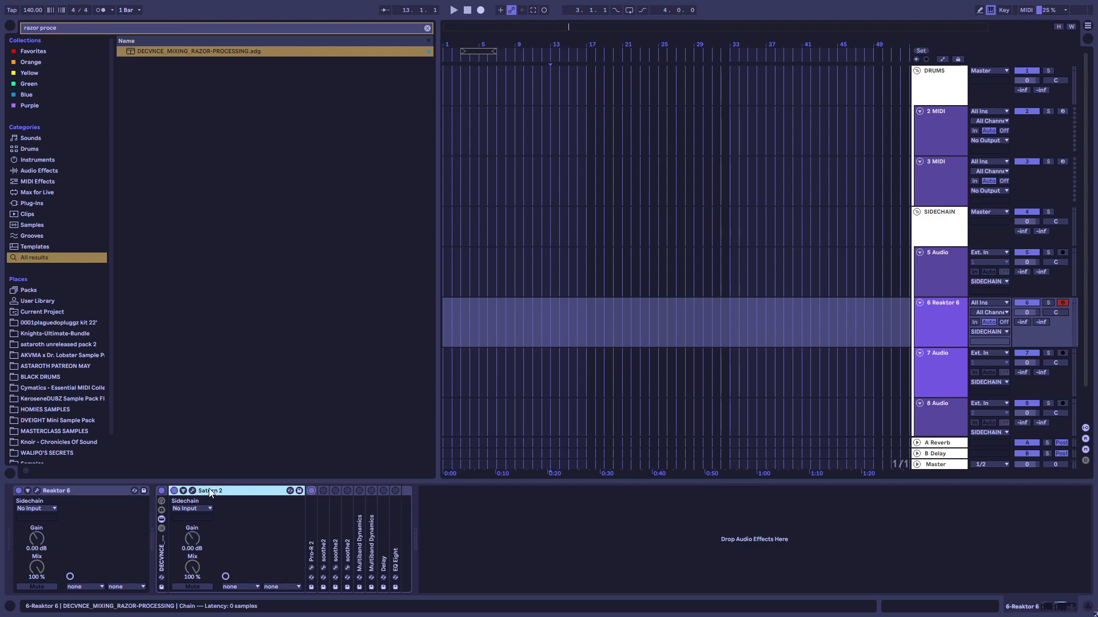
double_click(225, 492)
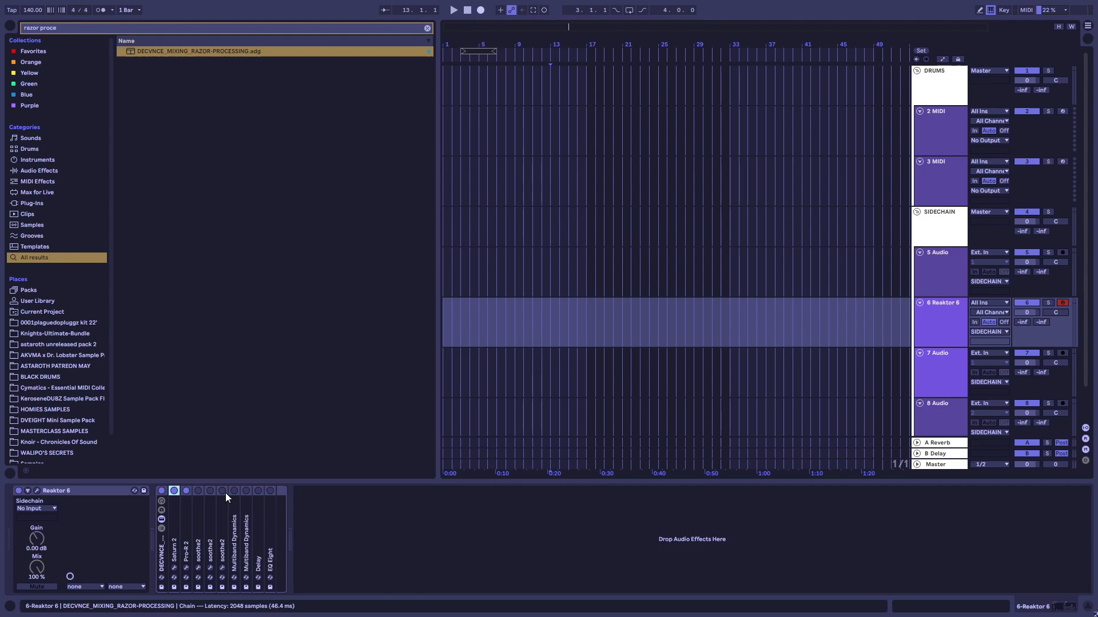
double_click(184, 520)
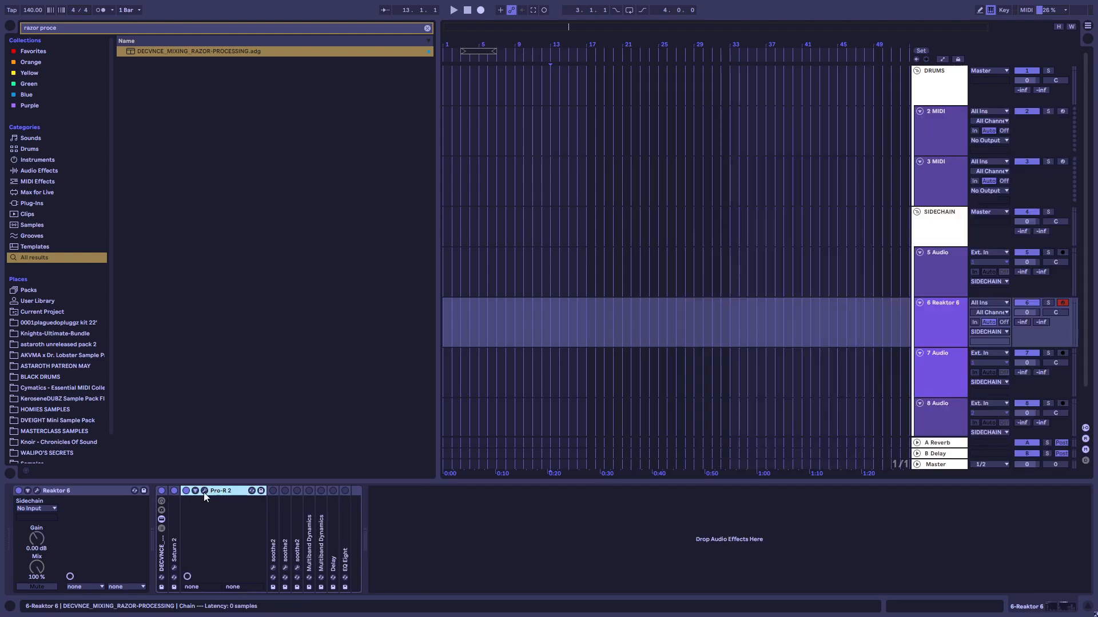
left_click(204, 490)
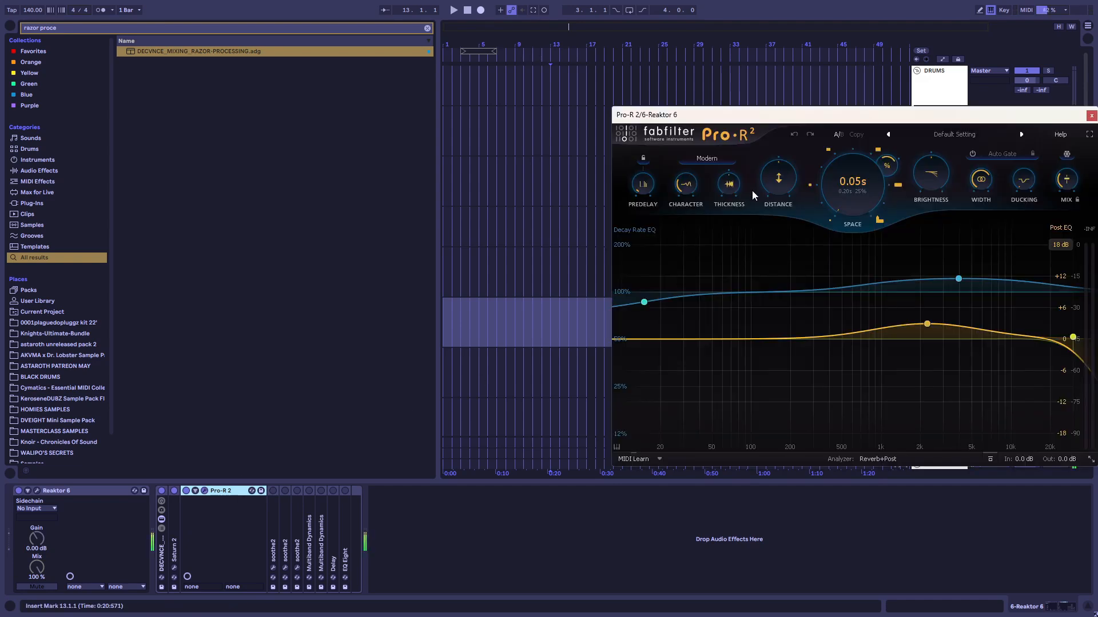
left_click(187, 491)
left_click(187, 490)
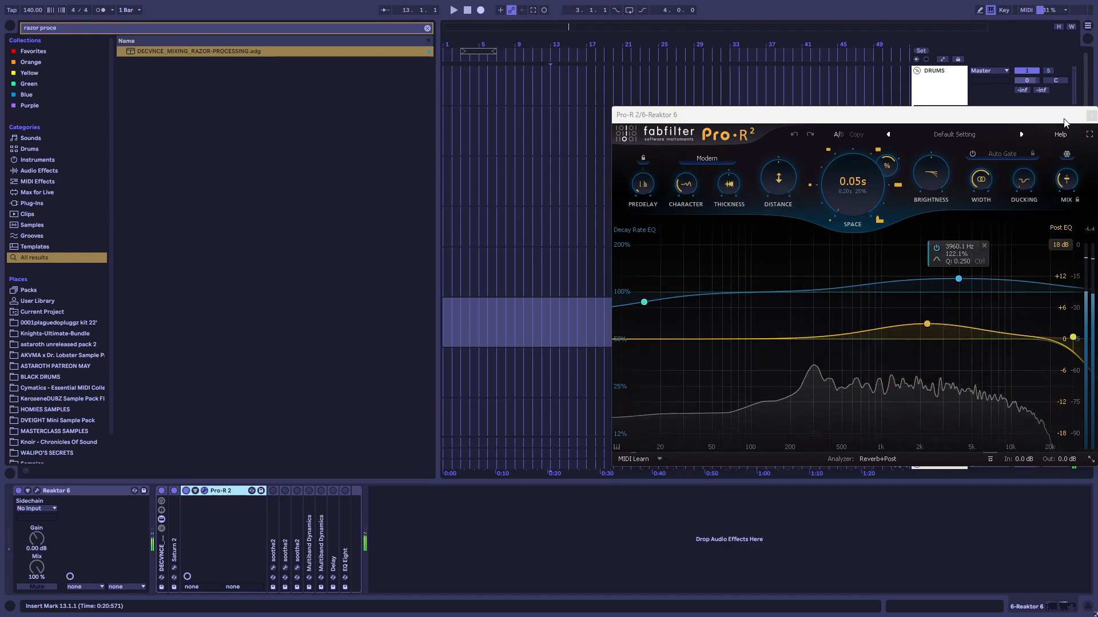
left_click(1092, 115)
double_click(214, 491)
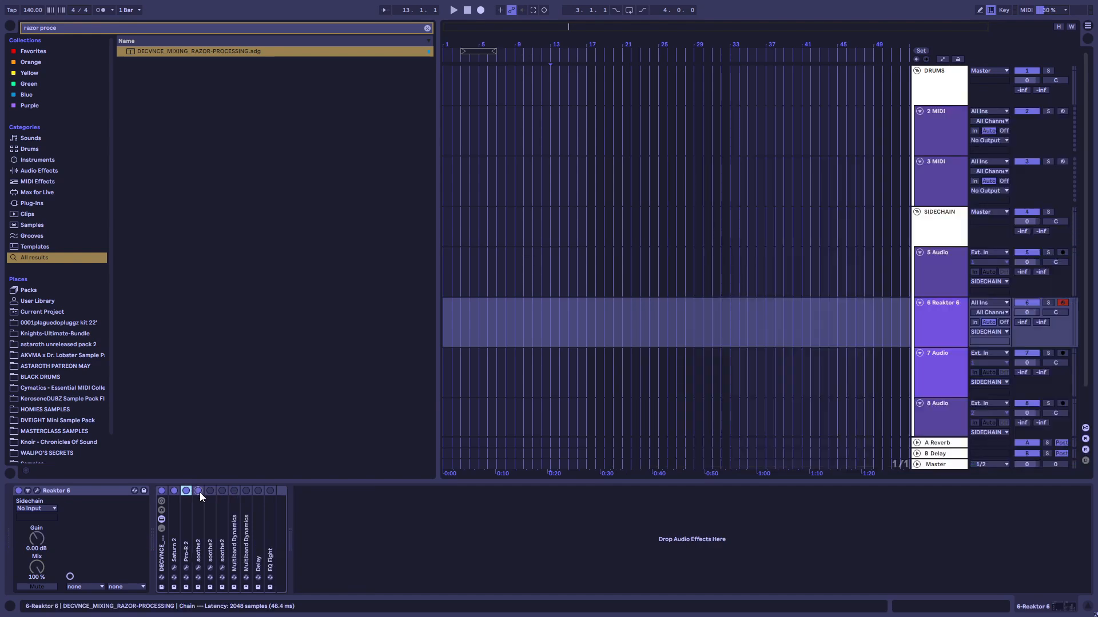
Open the first soothe2 in the rack and examine its depth, attack, release and mix settings
double_click(195, 505)
double_click(228, 489)
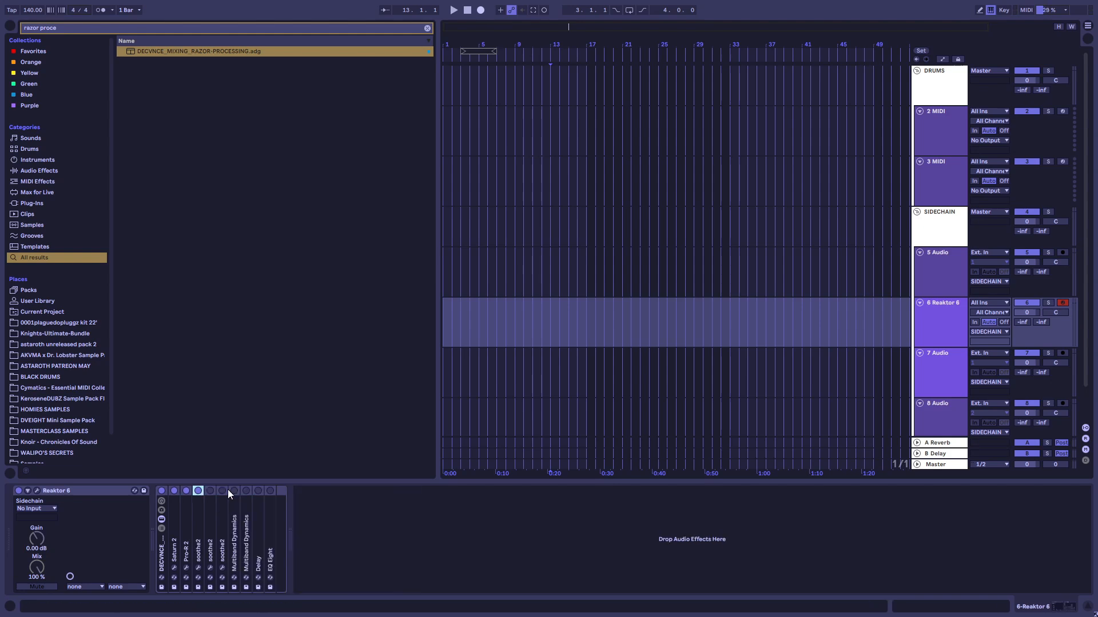
double_click(194, 513)
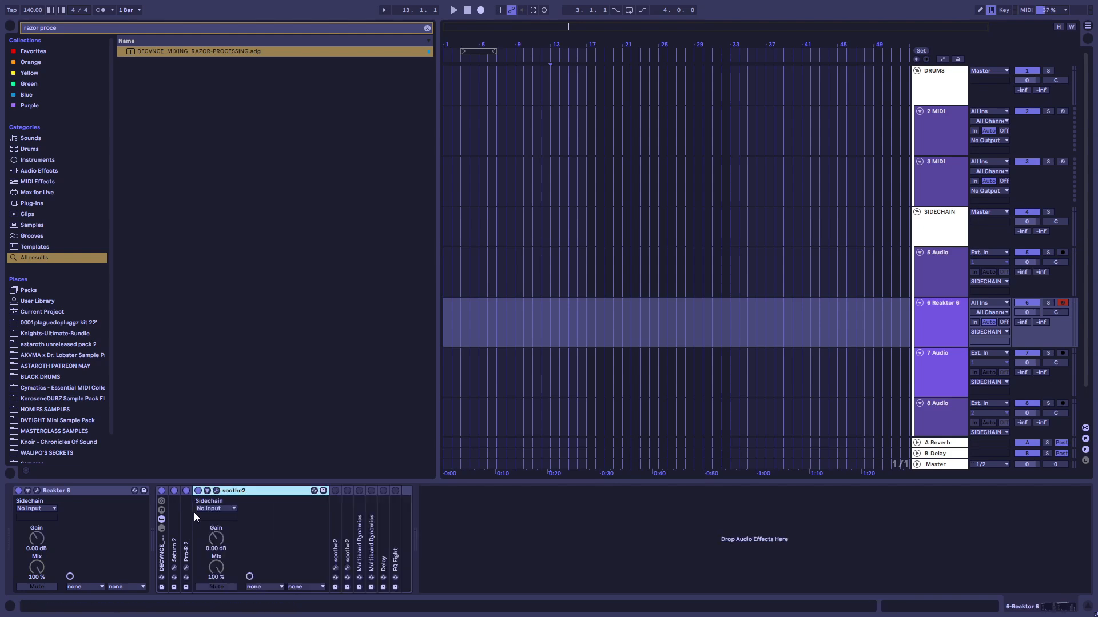
left_click(217, 491)
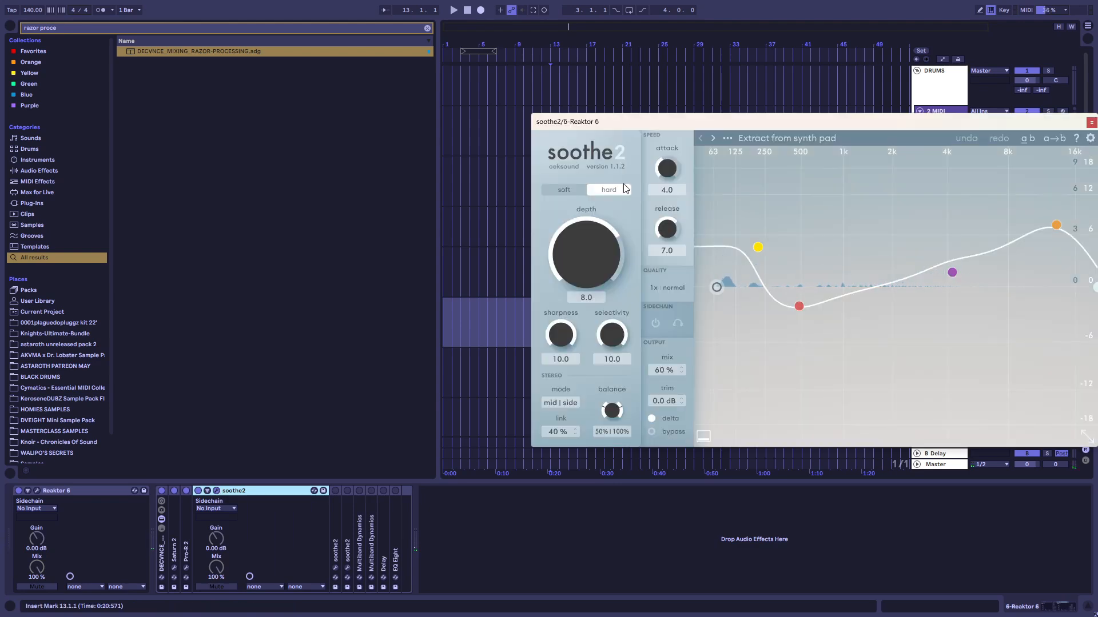
left_click_drag(637, 127, 433, 121)
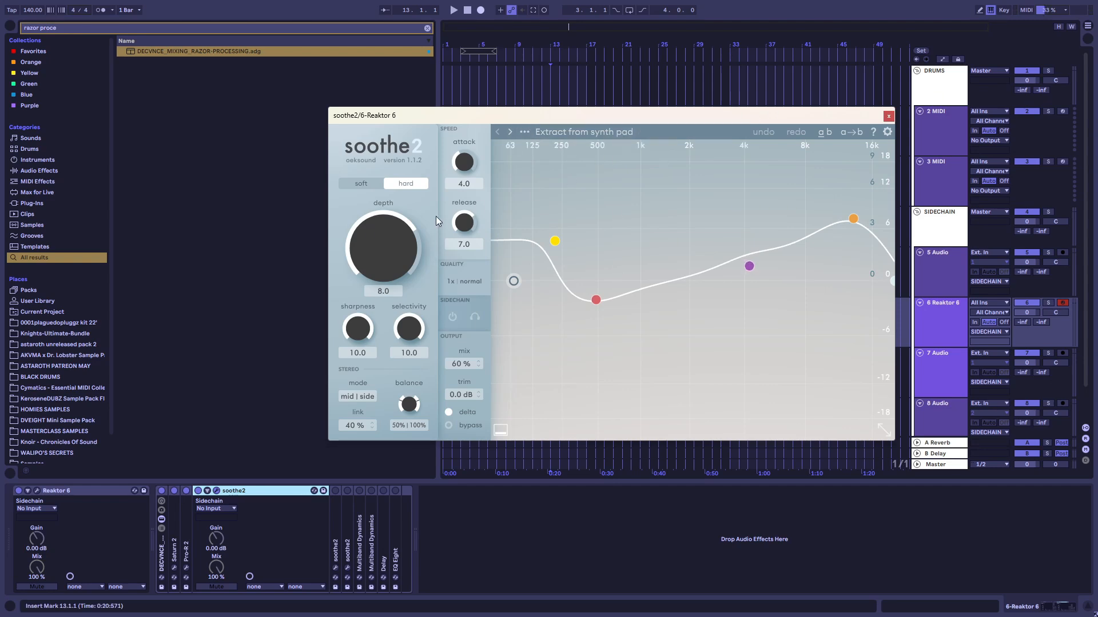
left_click_drag(513, 115, 439, 118)
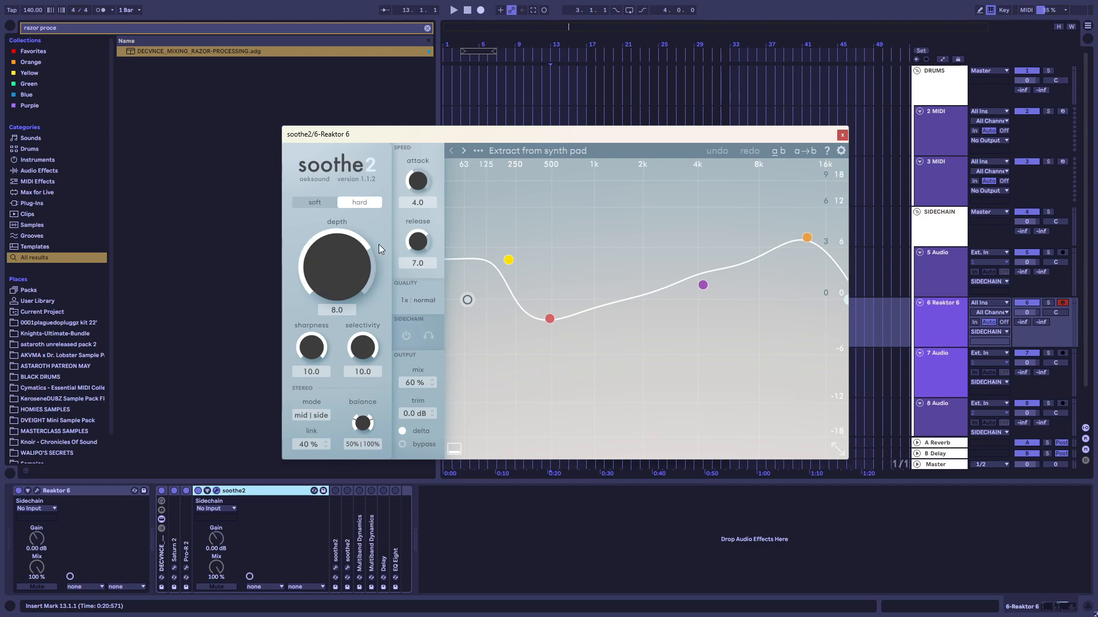
mouse_move(347, 248)
Compare the second soothe2's depth, attack, release and link settings with the first one's, and close both plug-in windows
left_click(229, 490)
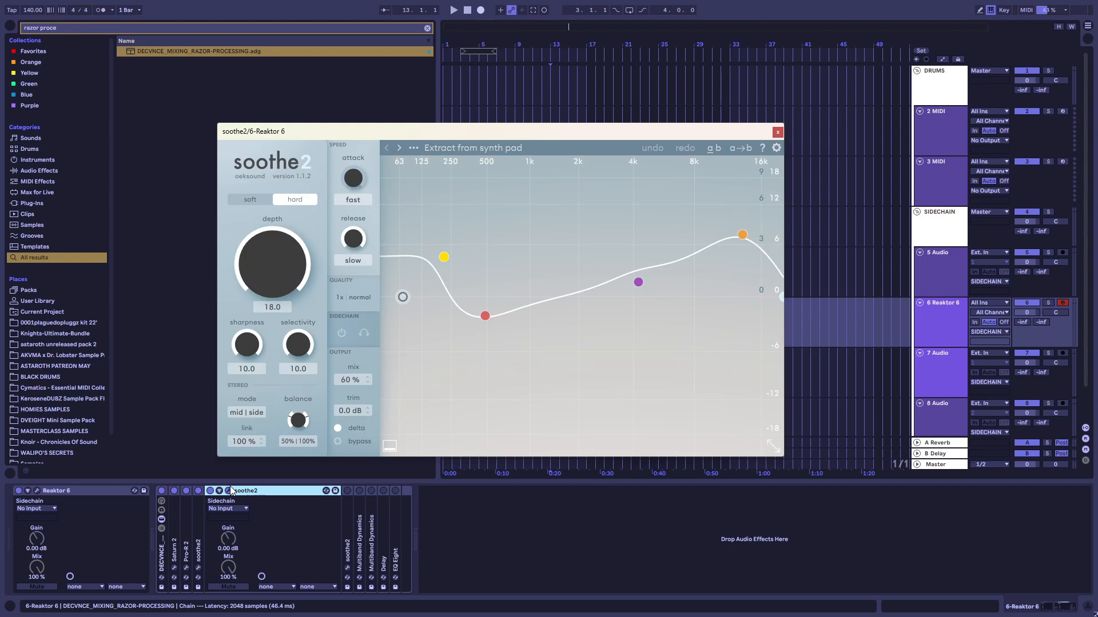
double_click(193, 521)
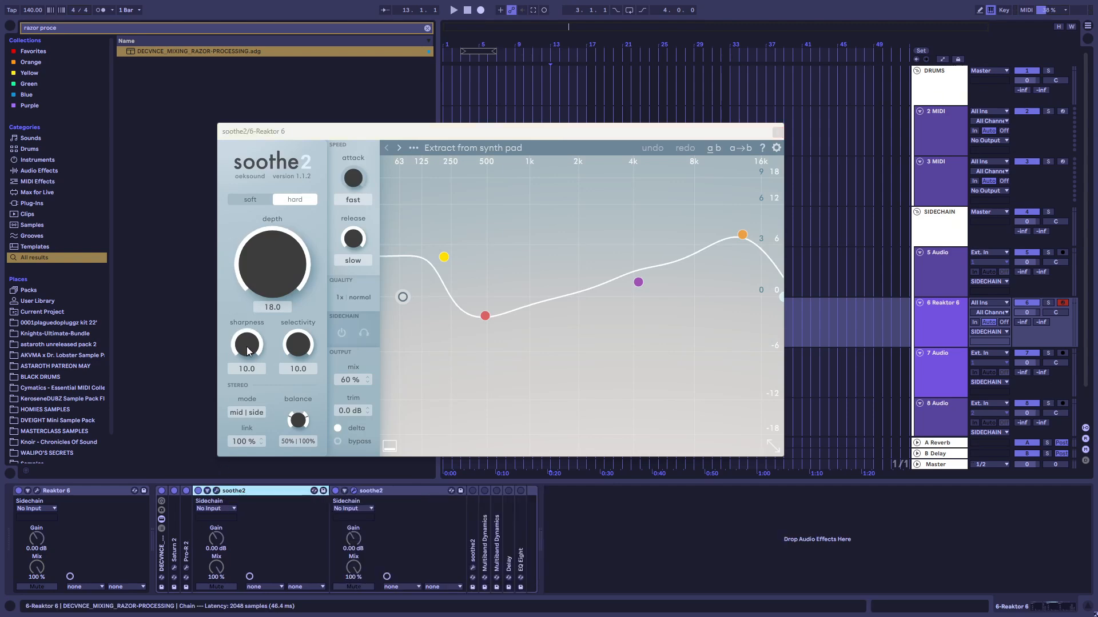
left_click(216, 491)
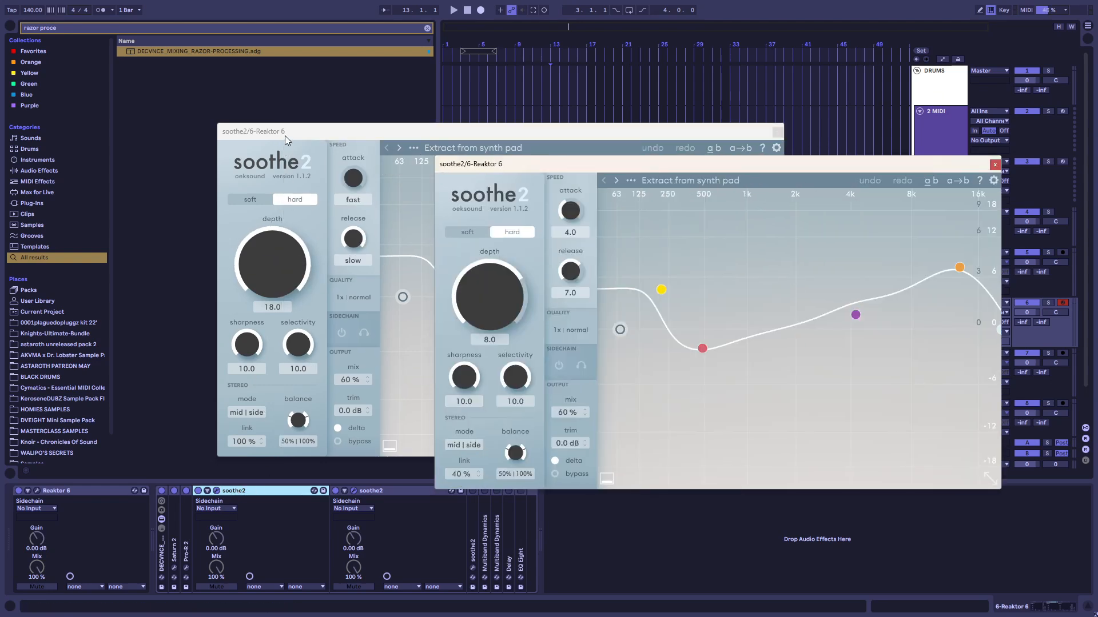
left_click_drag(285, 136, 341, 387)
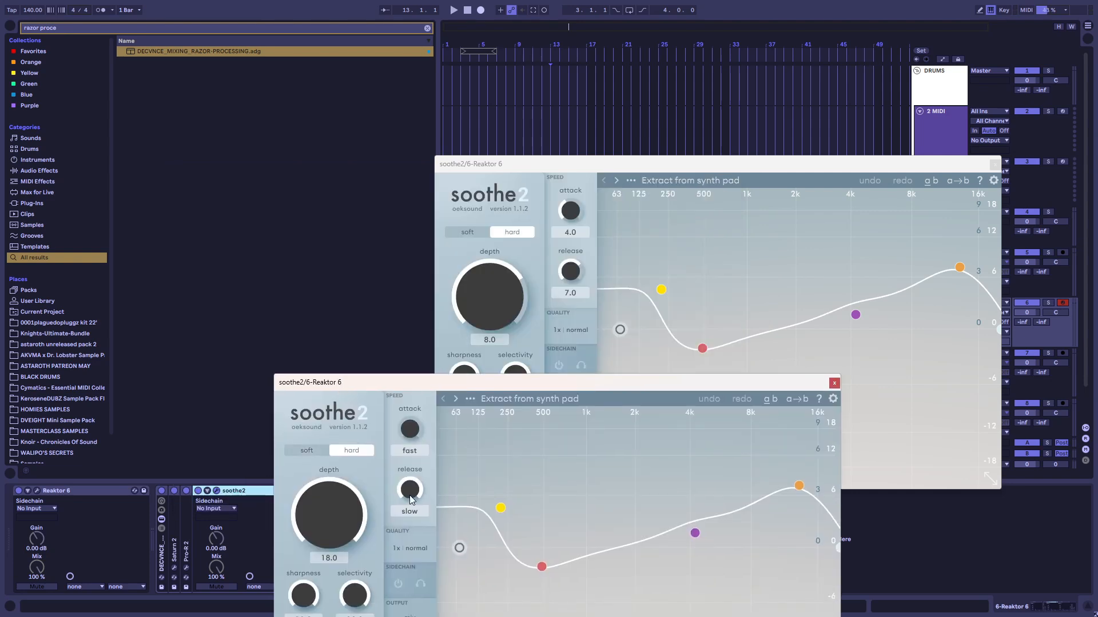
left_click(834, 382)
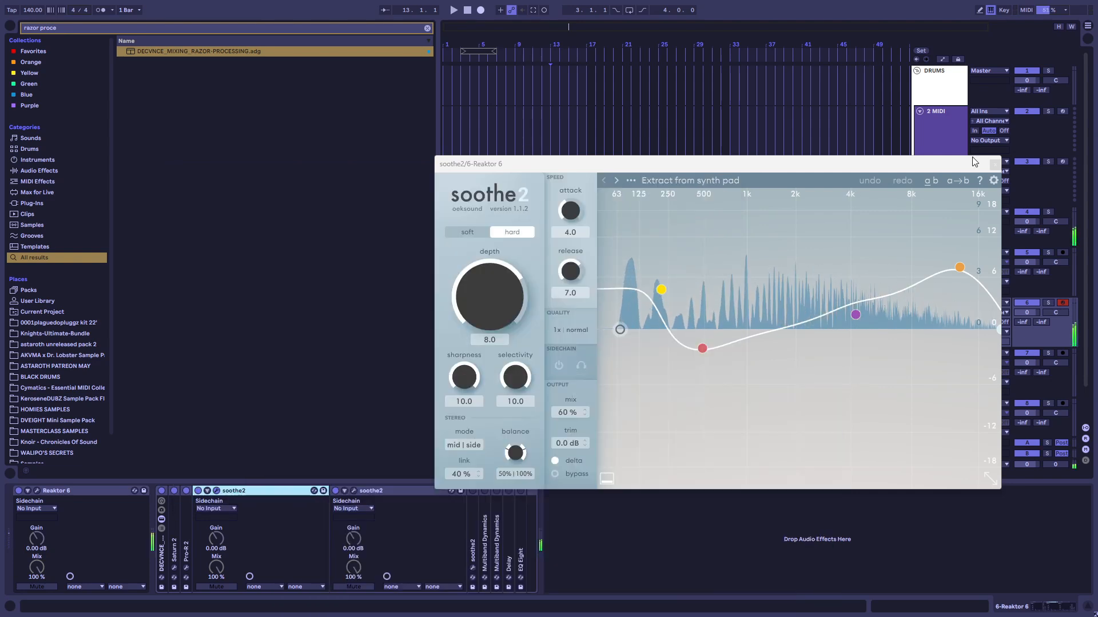
left_click(996, 162)
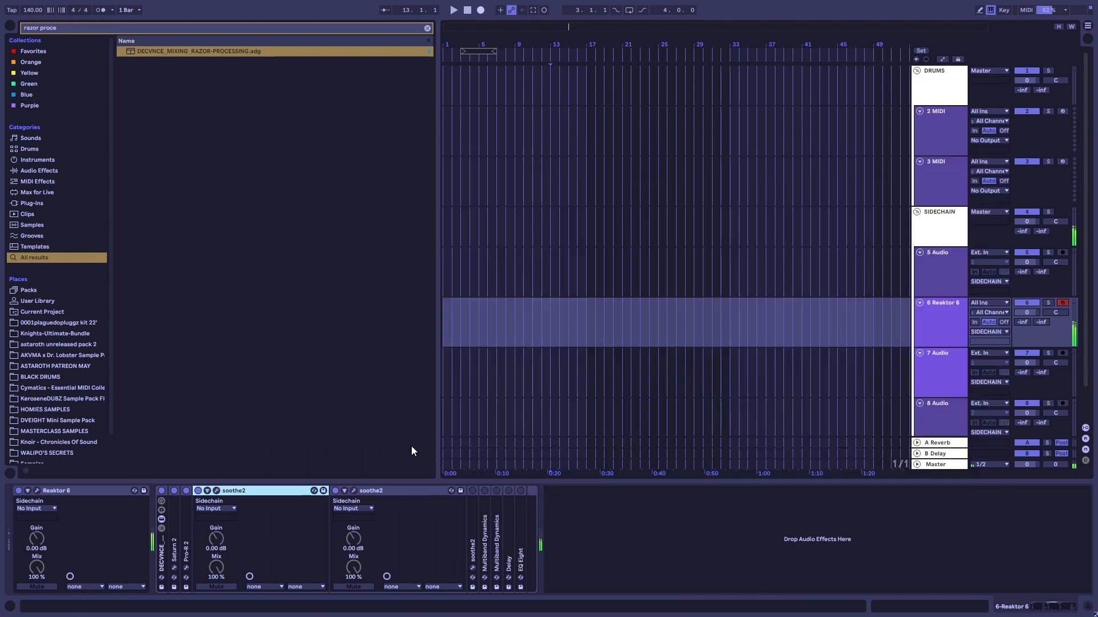
Enable the second and third soothe2 devices in the rack and examine the third one's settings
left_click(336, 490)
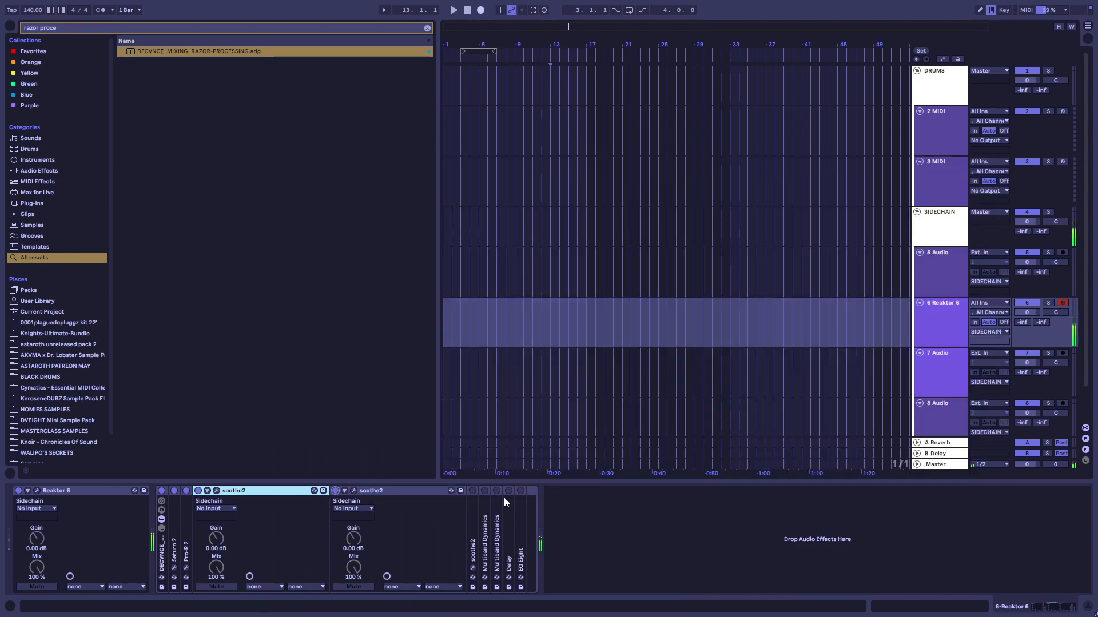
left_click(473, 490)
double_click(364, 489)
double_click(257, 493)
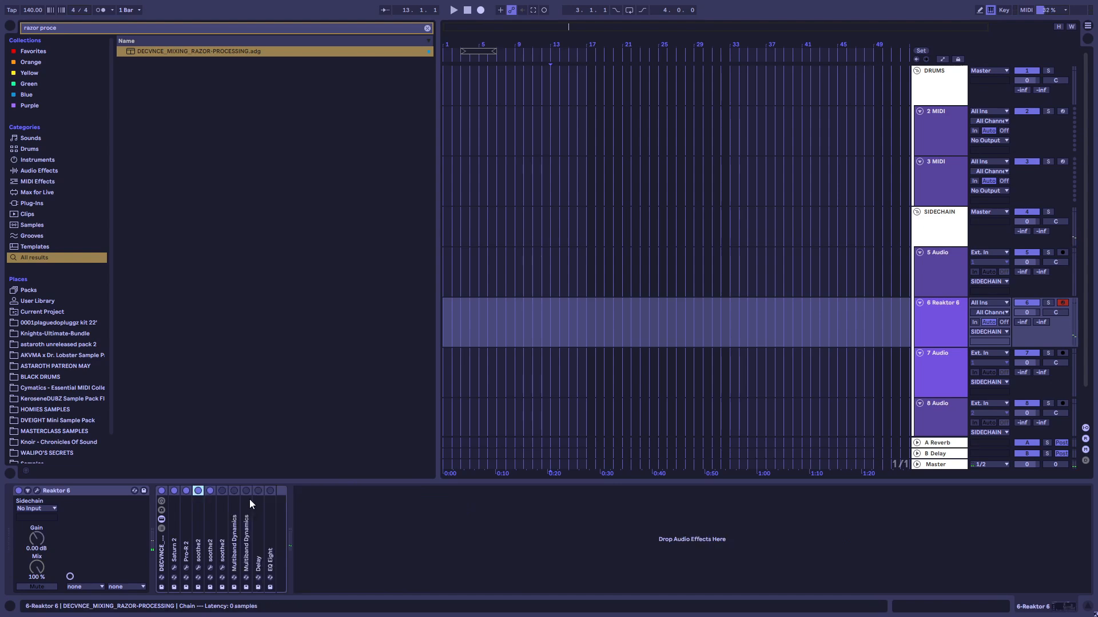
double_click(221, 510)
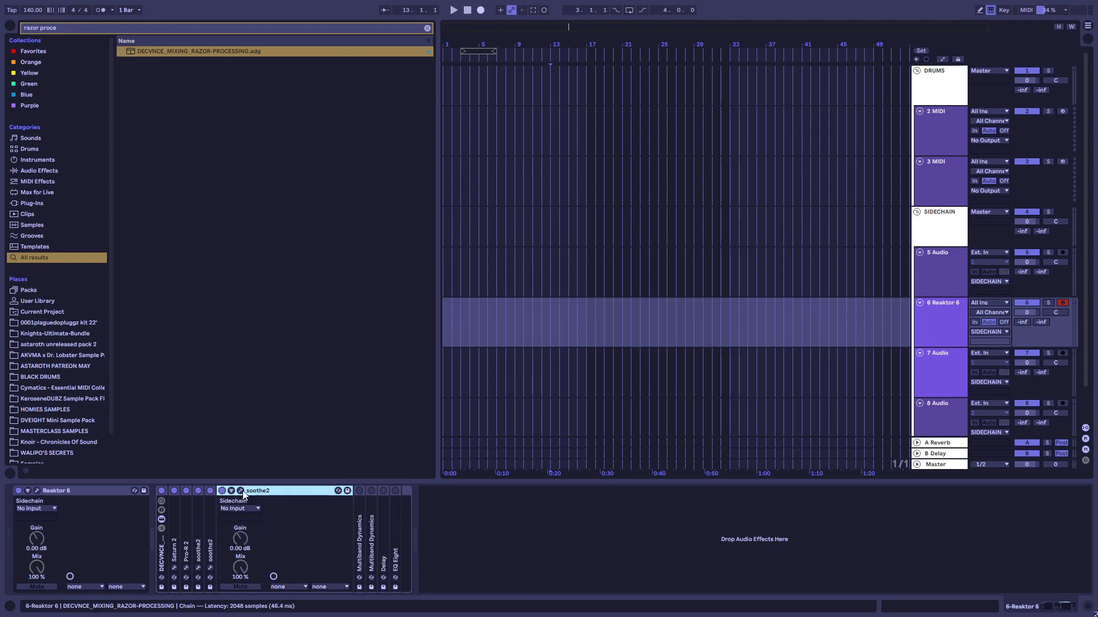
left_click(241, 491)
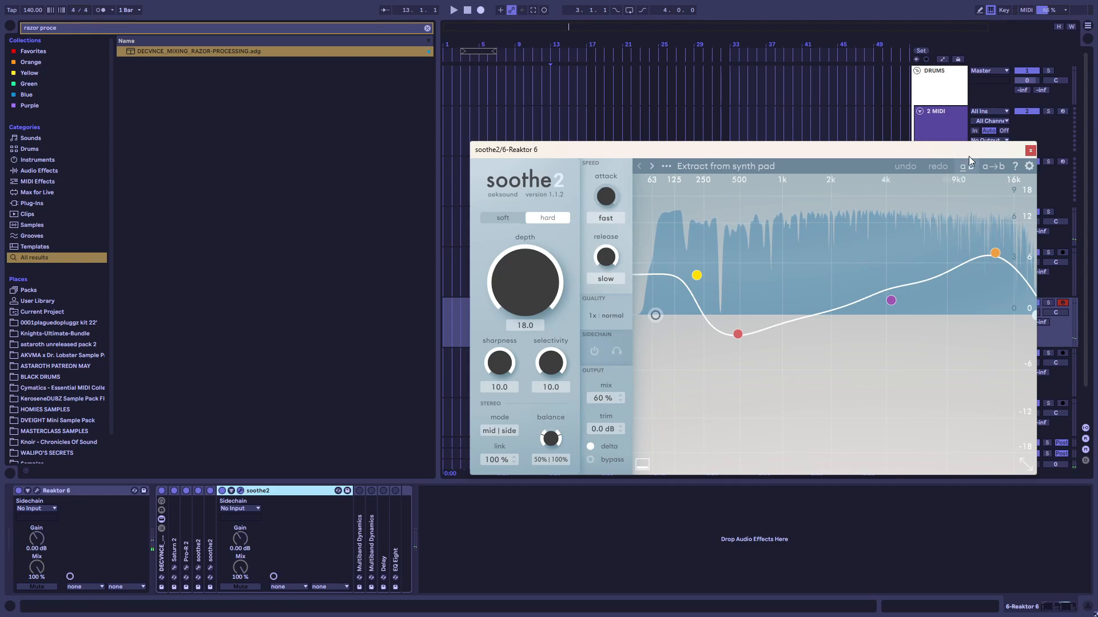
left_click(1030, 151)
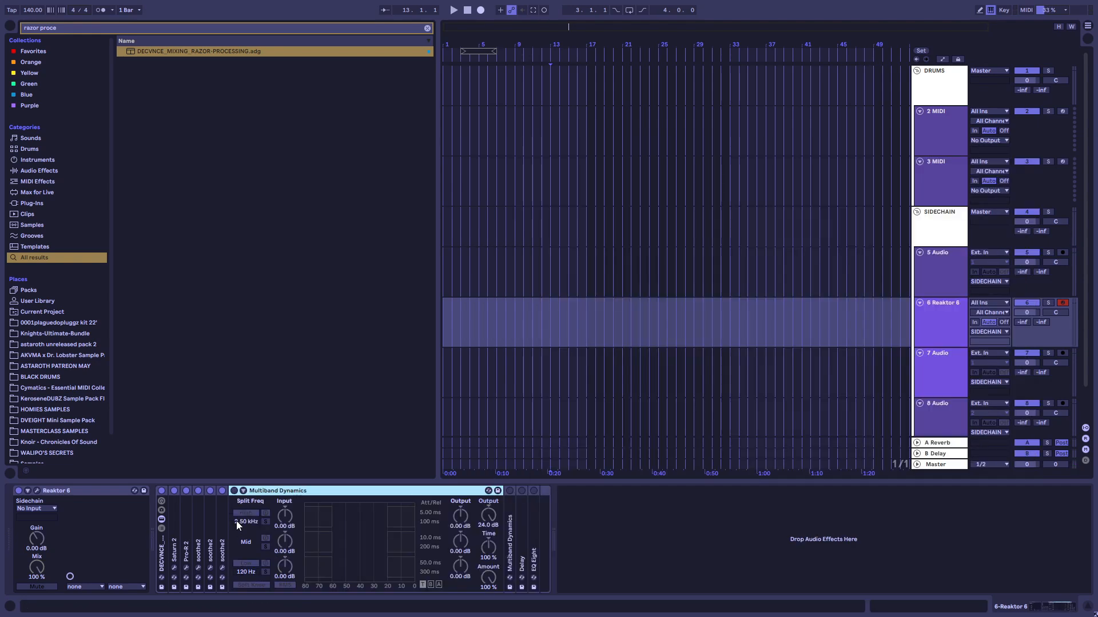
Enable both Multiband Dynamics devices and review their output settings, including the second one's mid-band output
left_click(235, 491)
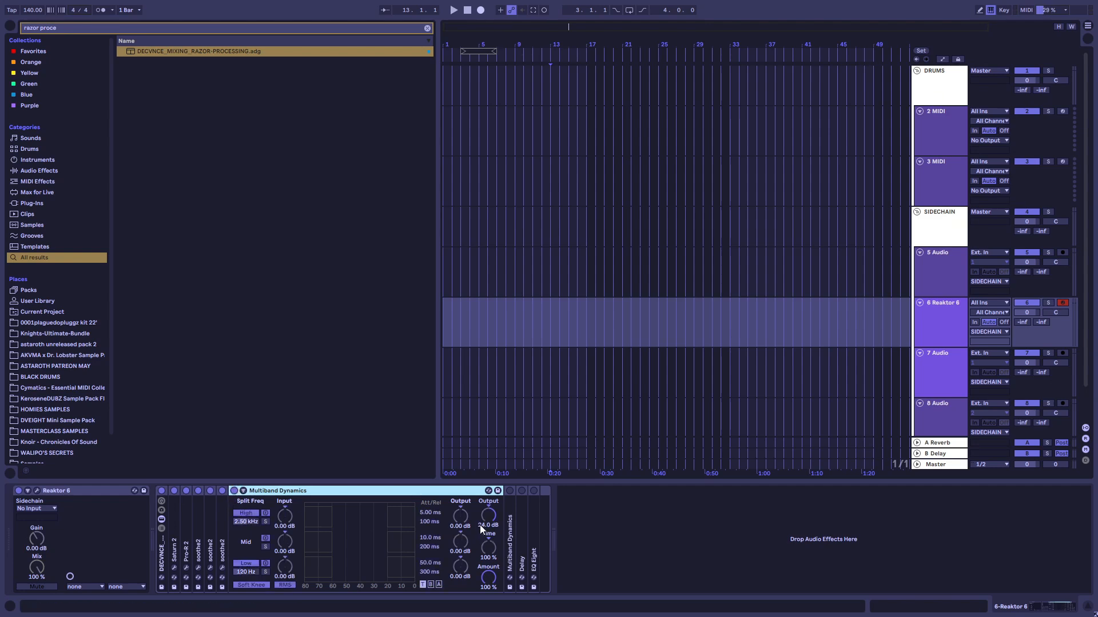
double_click(339, 495)
double_click(247, 490)
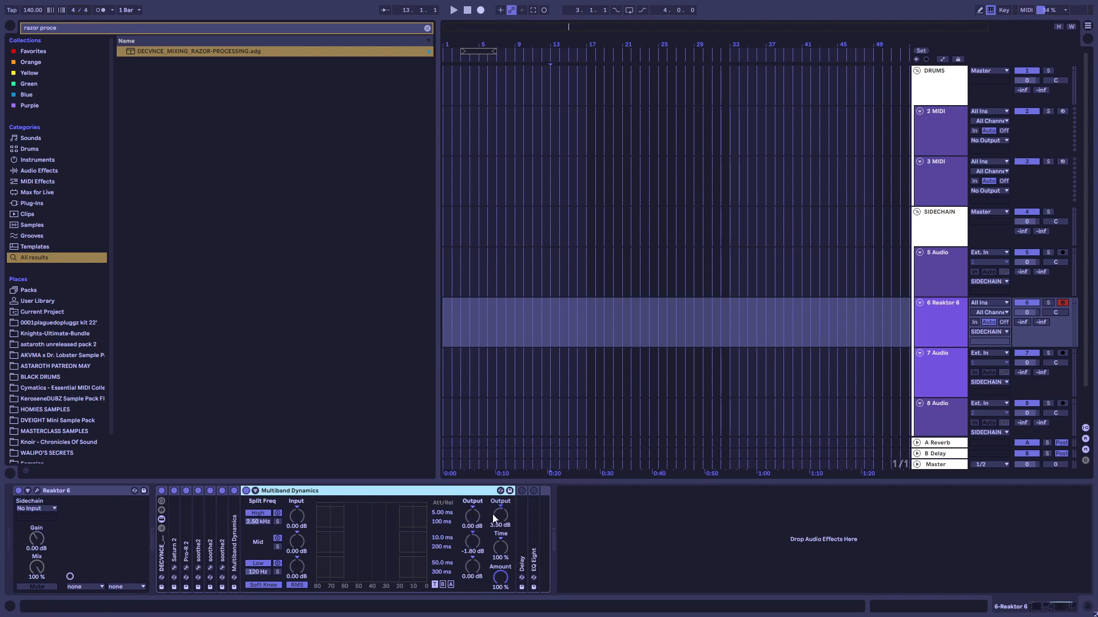
left_click(472, 541)
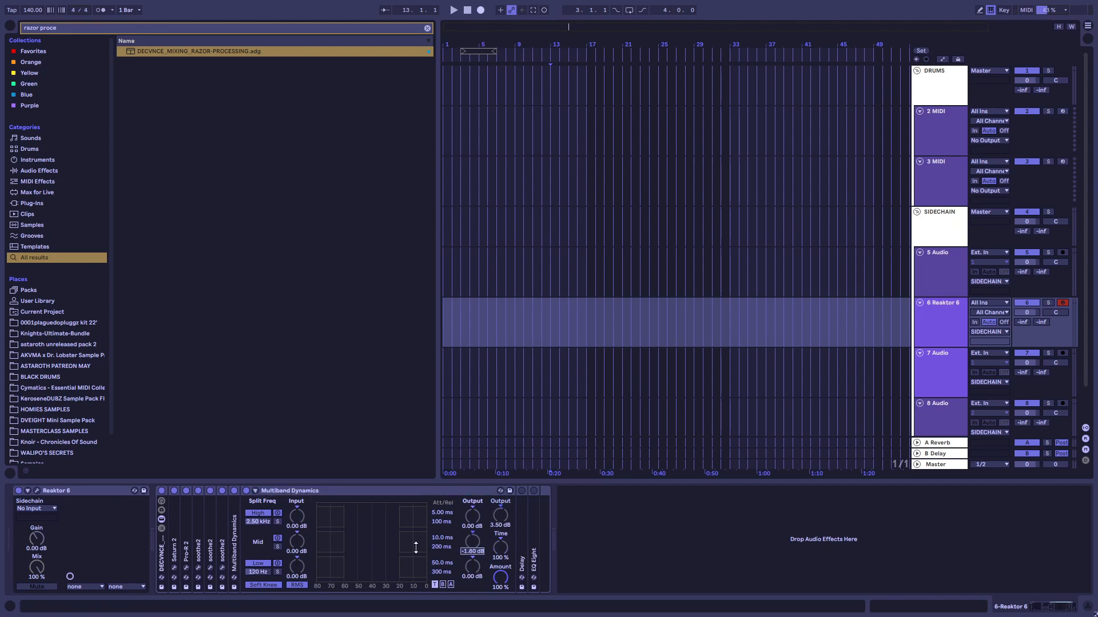
left_click(463, 489)
double_click(410, 489)
Enable the Delay device, review its time and feedback settings, and switch off its filter
double_click(258, 520)
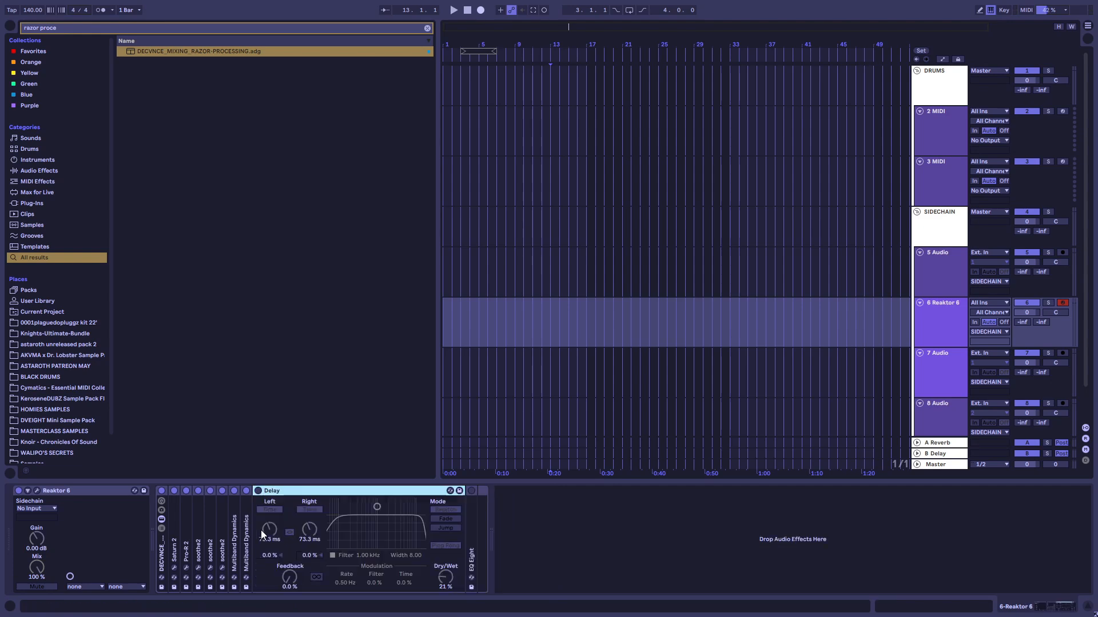
left_click(257, 490)
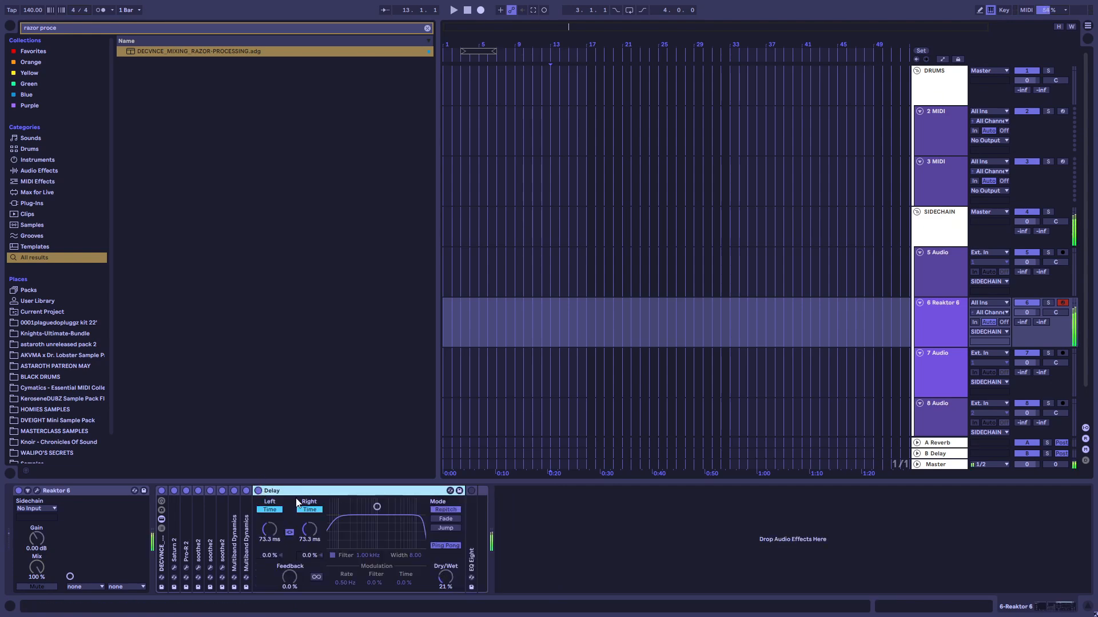
double_click(275, 491)
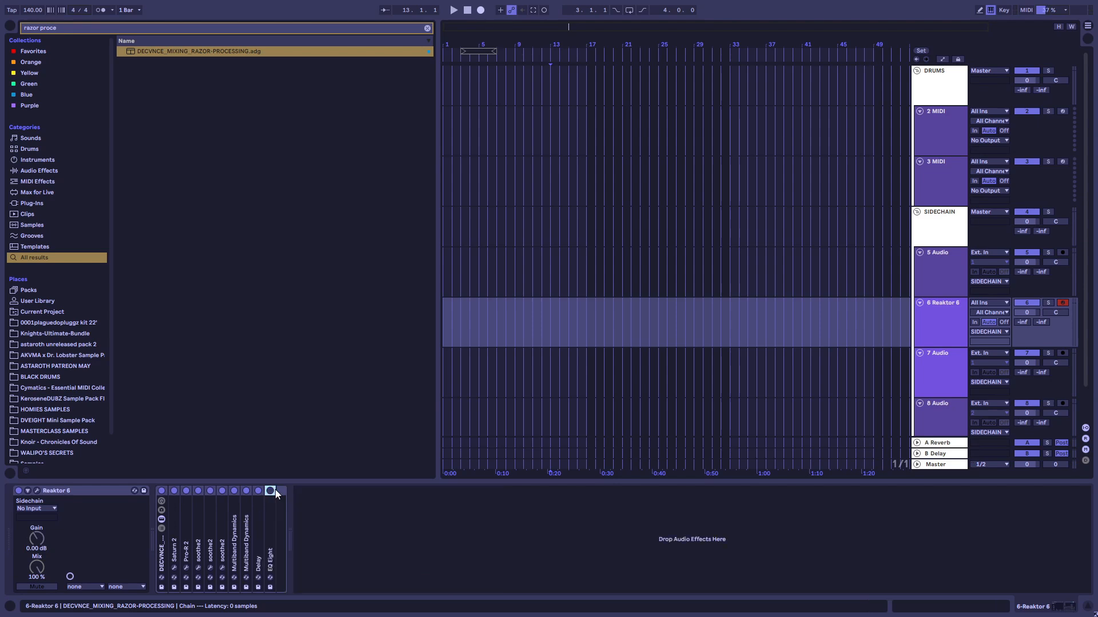
double_click(255, 514)
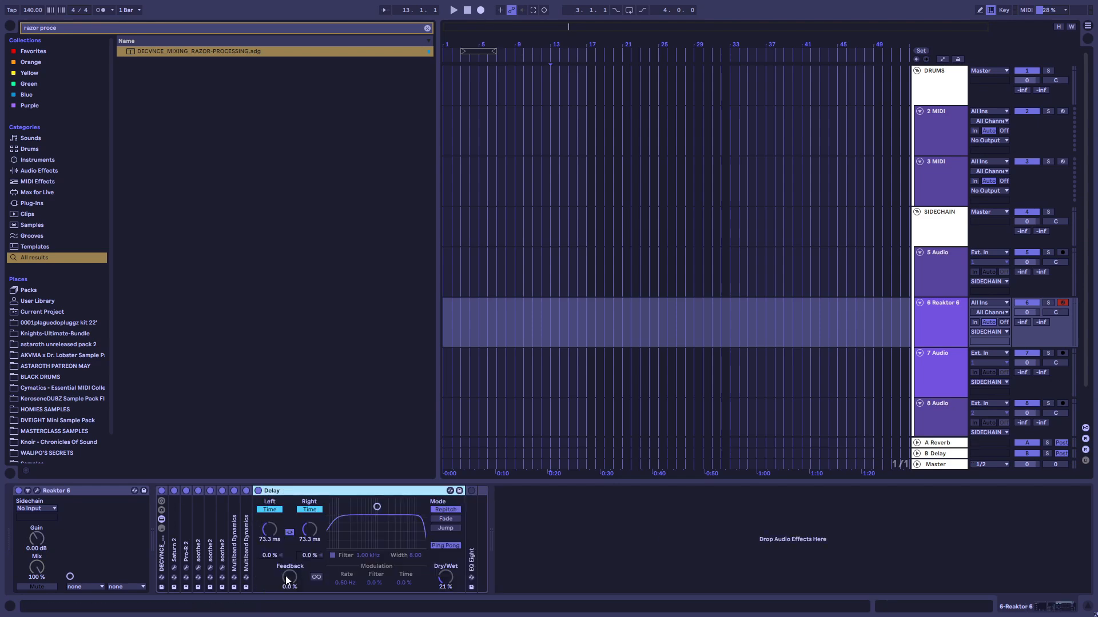
left_click(332, 555)
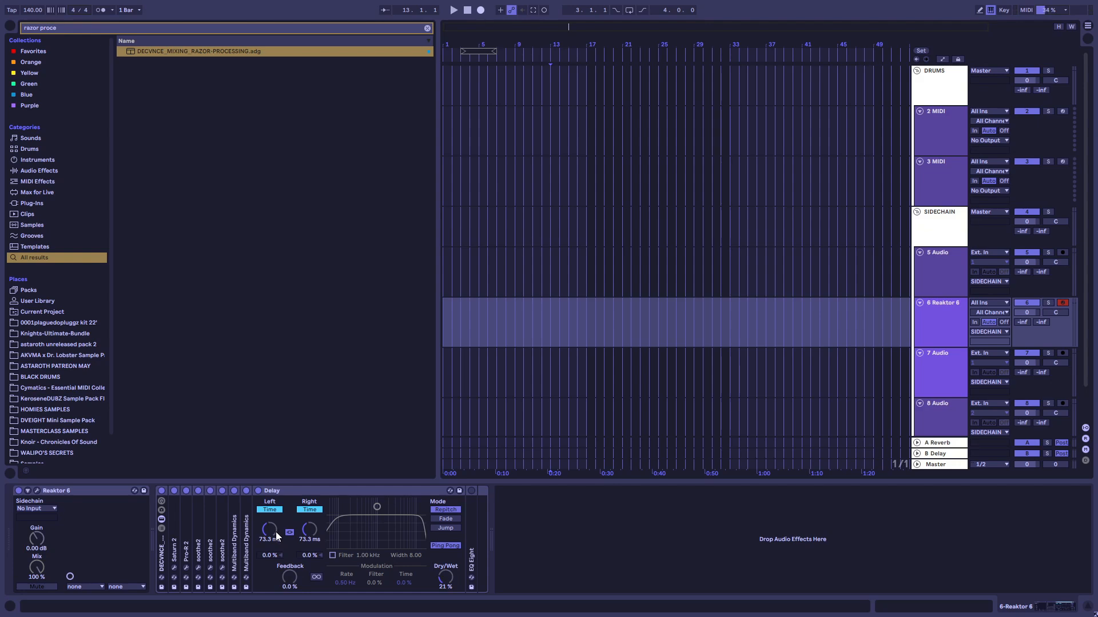
Fold the Delay device, enable EQ Eight and select its low-cut band 1
double_click(273, 491)
double_click(273, 491)
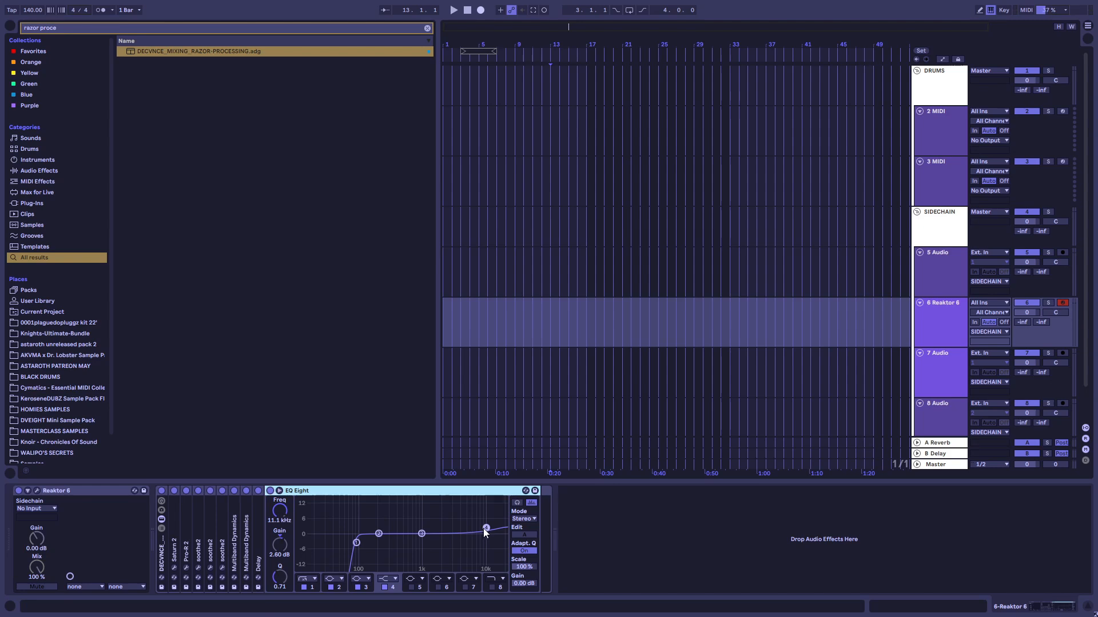
left_click(356, 542)
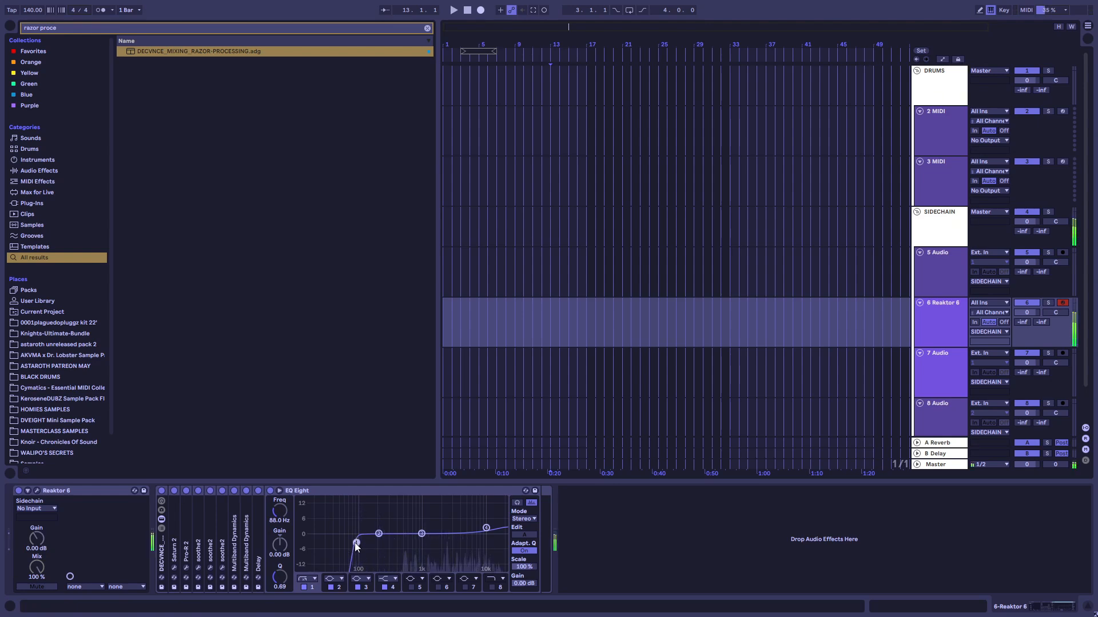
Raise the frequency of EQ Eight's low-cut band 1 slightly and fold the DECVNCE Razor processing rack
left_click_drag(356, 542, 360, 542)
double_click(162, 557)
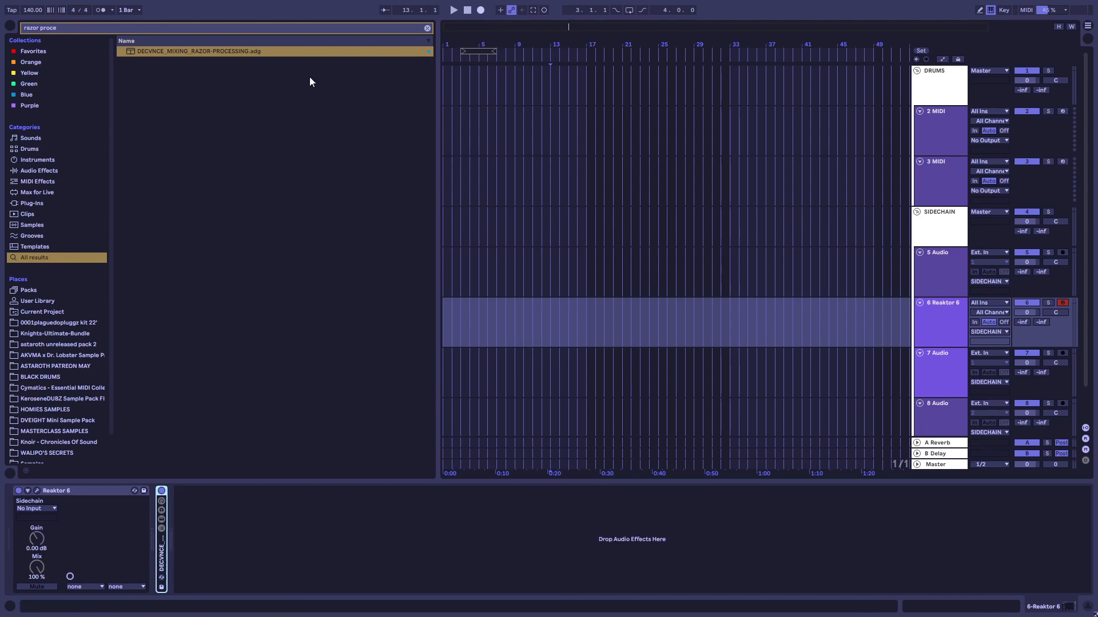
Load Serum on the track below Reaktor 6 and set oscillator A to the analog Basic Shapes wavetable
left_click(427, 30)
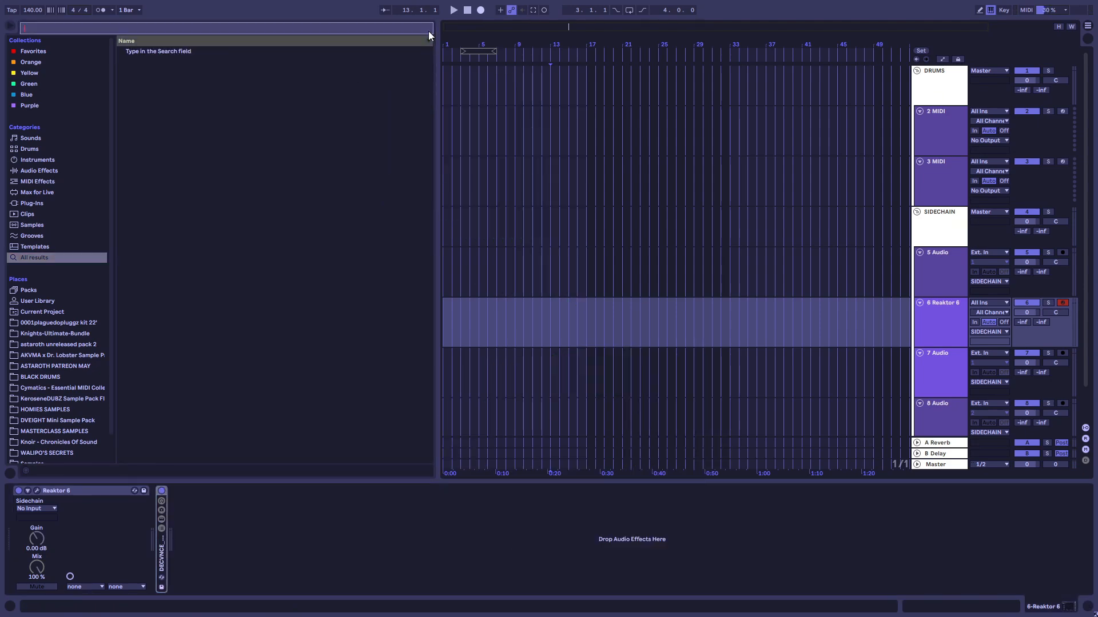
type("serum")
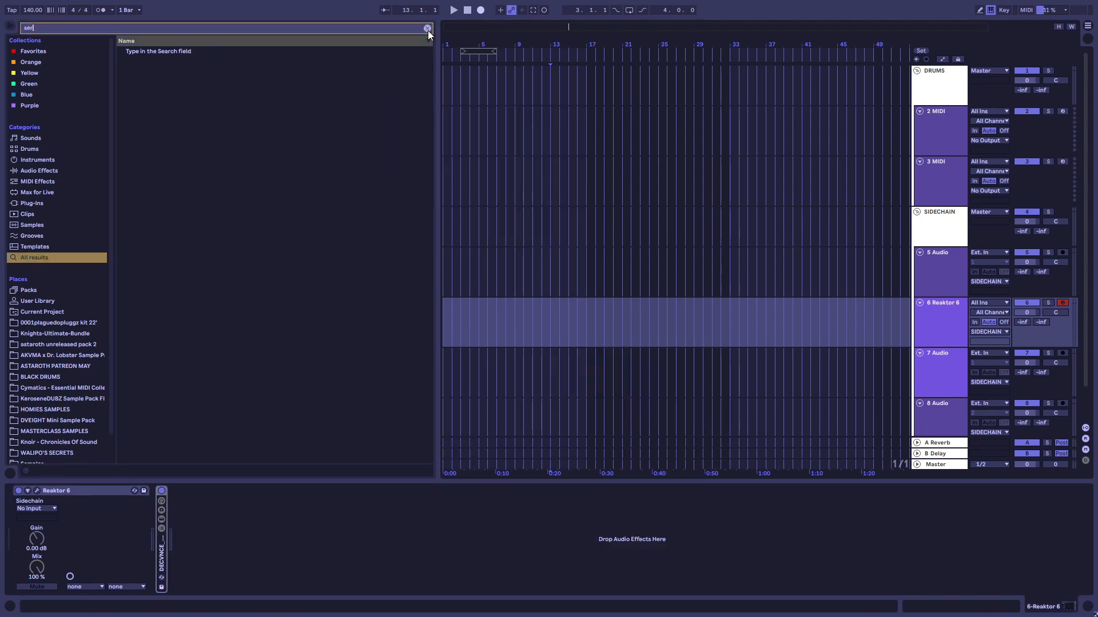
key("Return")
left_click(372, 189)
mouse_move(355, 202)
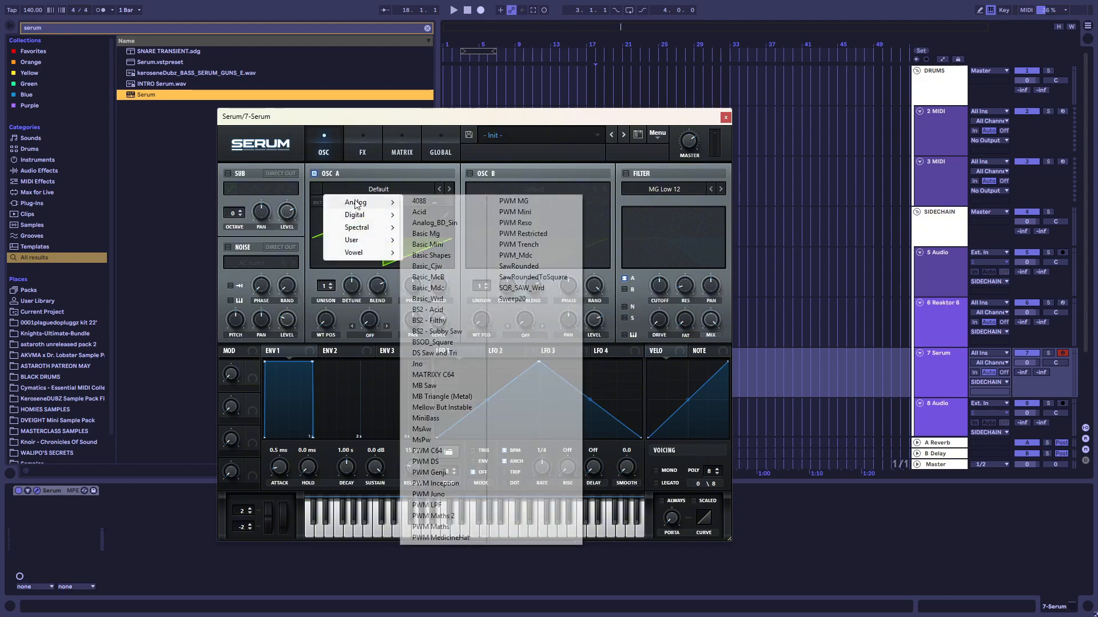
left_click(434, 251)
left_click(939, 371)
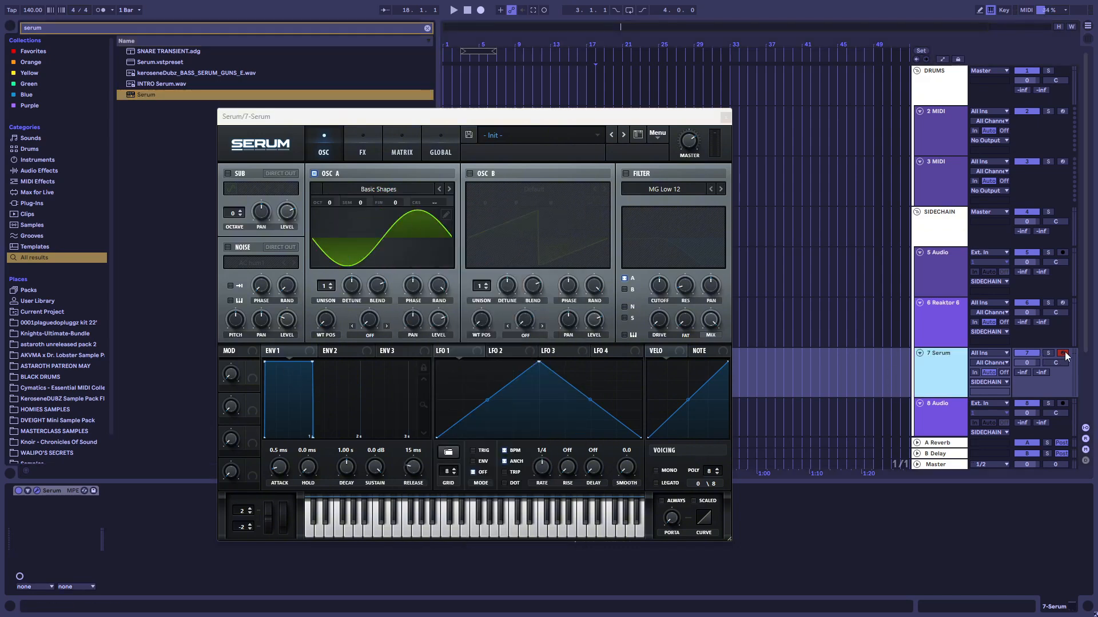
Add EQ Eight after Serum and shape band 2 into a dip of -15.0 dB at 121 Hz
left_click_drag(343, 116, 291, 115)
left_click(572, 172)
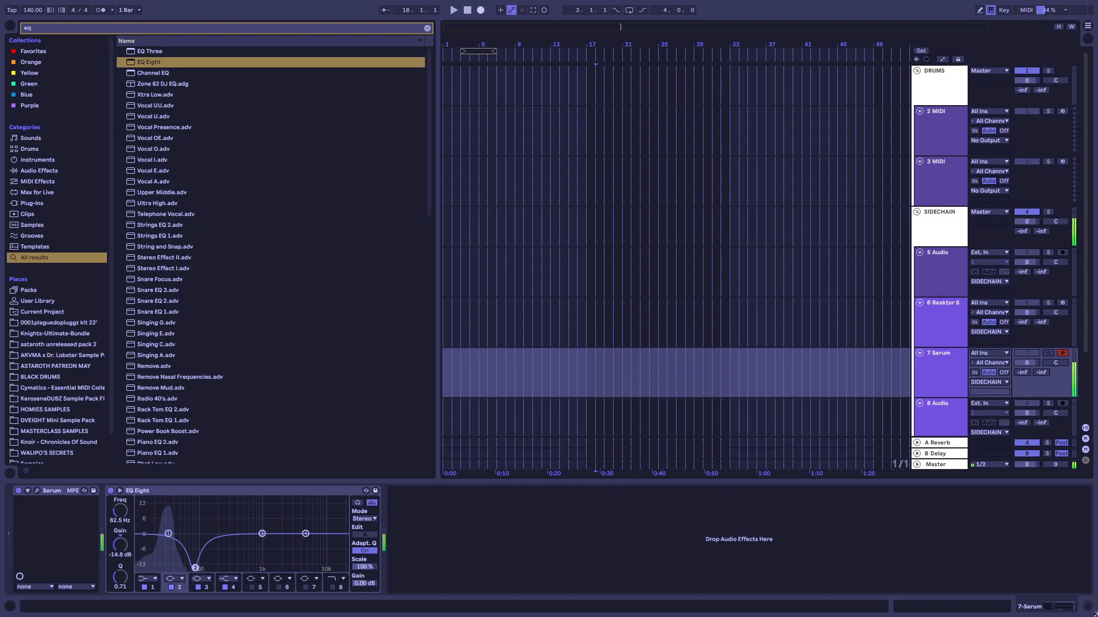
left_click_drag(195, 567, 201, 499)
Add Snap Heap to a group containing the Reaktor 6 and Serum tracks and open its DECVNCE_SNAPHEAP preset folder
left_click(426, 28)
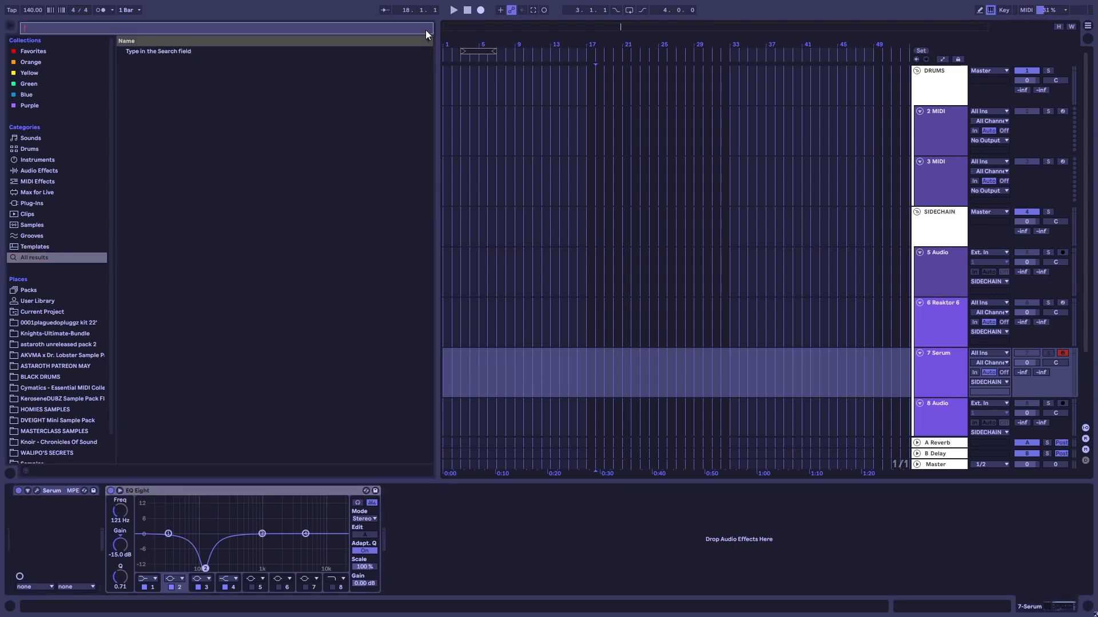
type("snap heap")
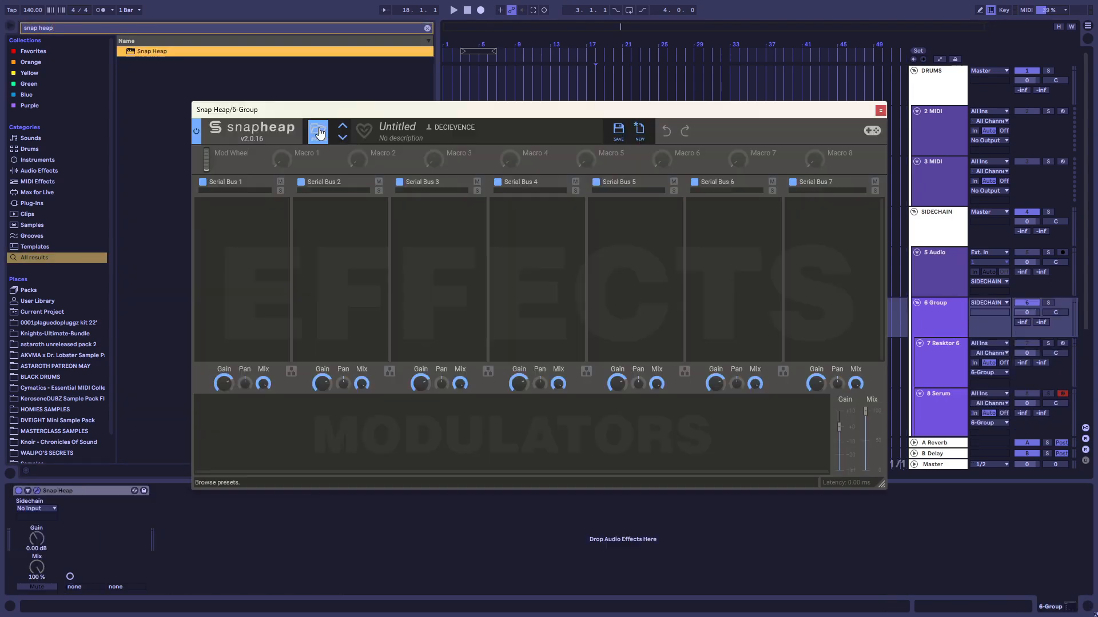
left_click(319, 131)
scroll(275, 297, "down", 5)
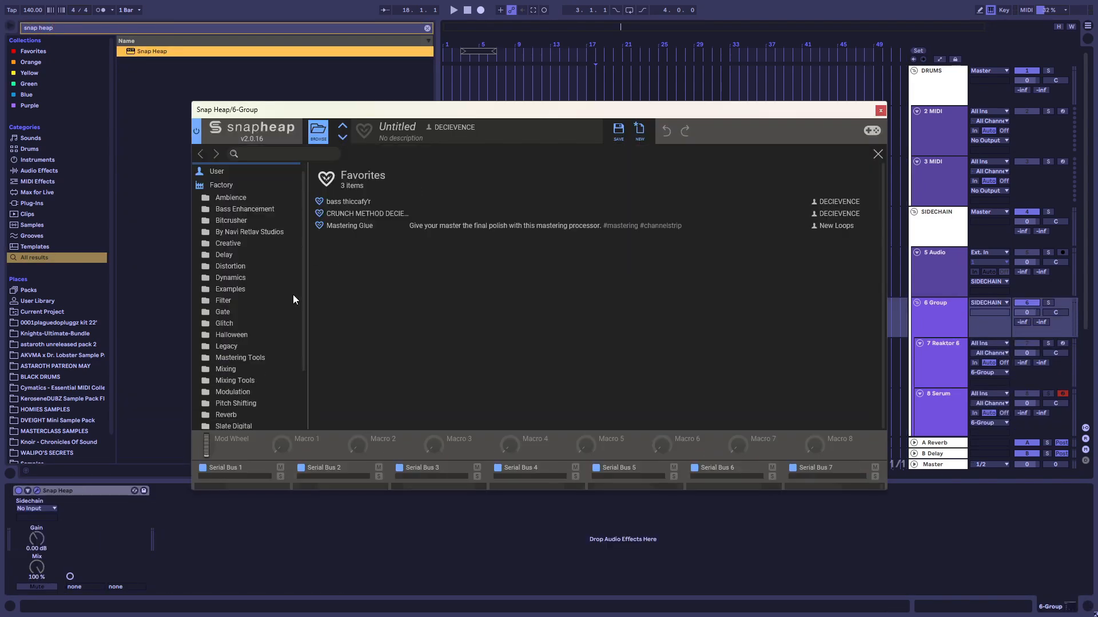
left_click(235, 394)
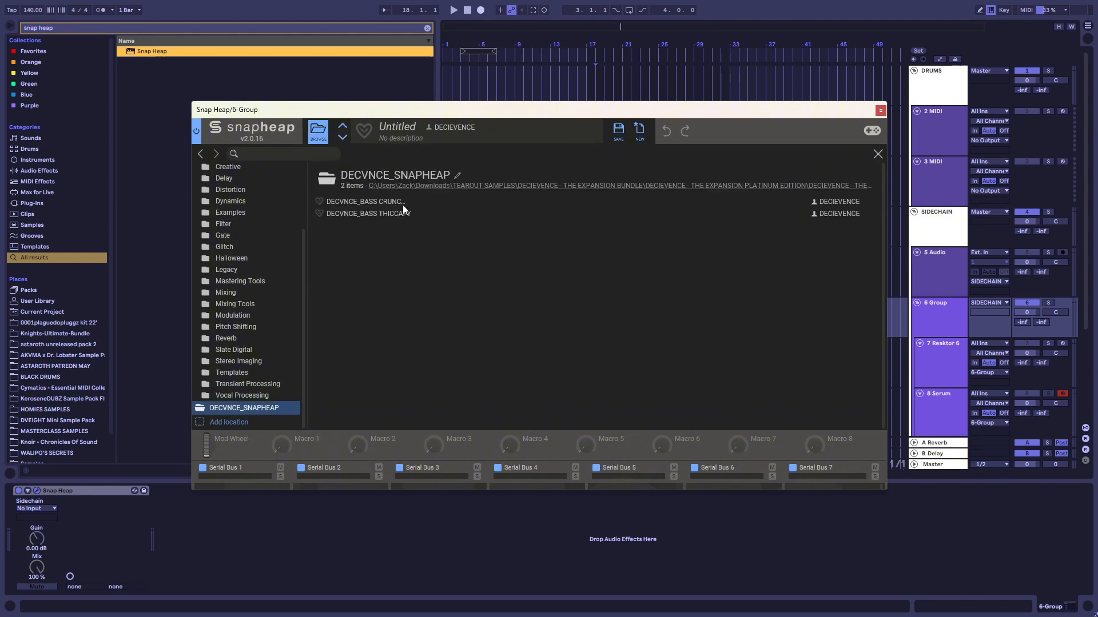
Compare the two DECVNCE bass presets in Snap Heap, keep DECVNCE_BASS THICCAFY, and close the plugin window
left_click(369, 214)
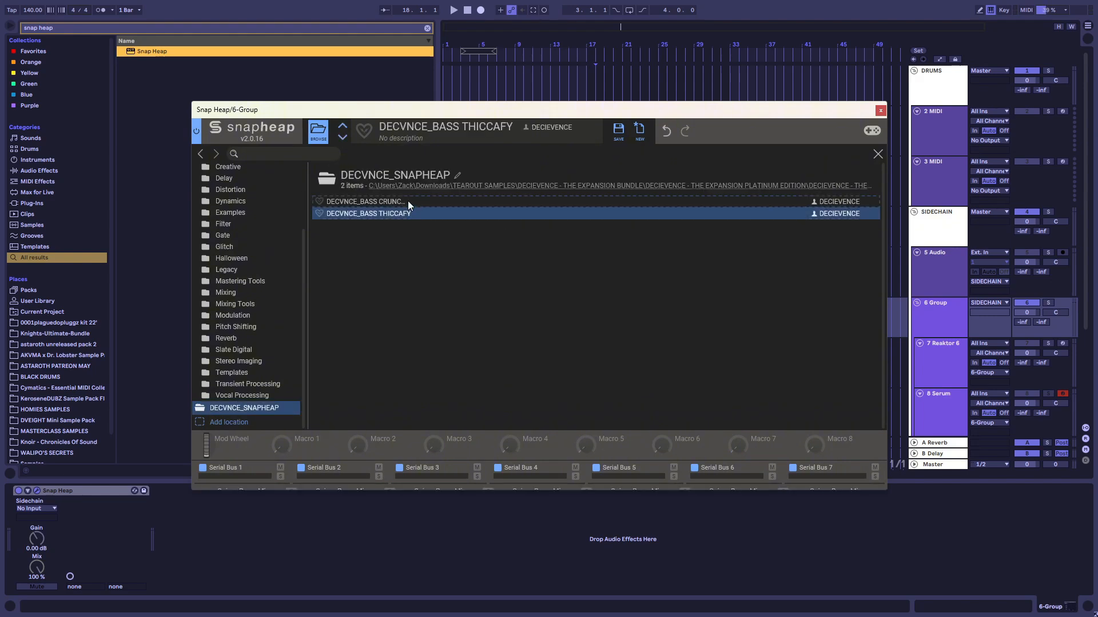
left_click(407, 201)
double_click(407, 201)
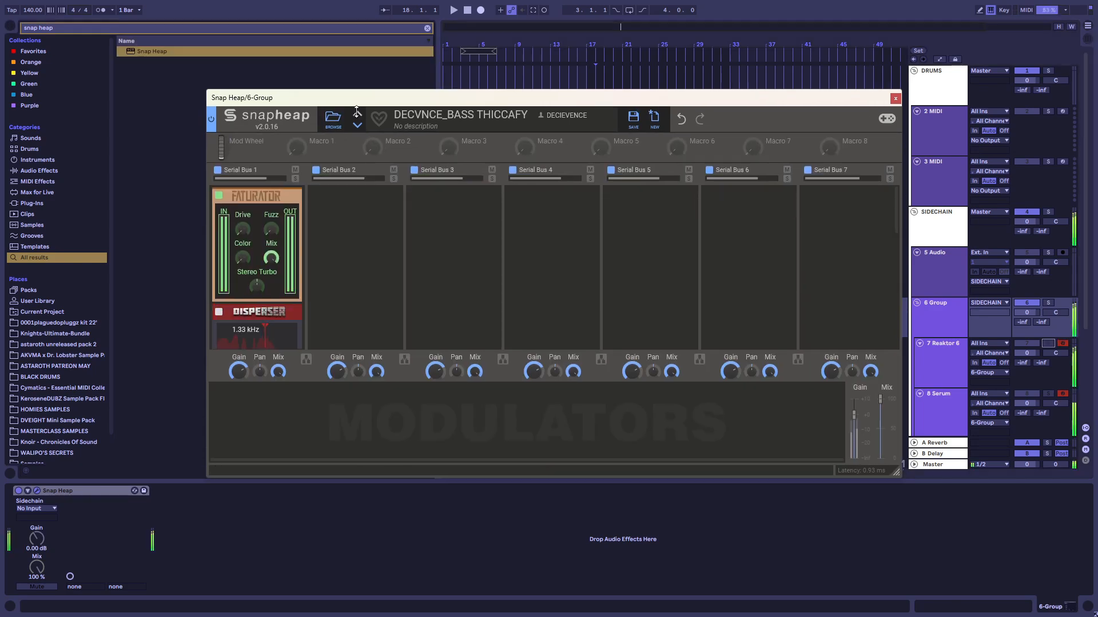
left_click(895, 98)
Switch off Razor's Comb Peak filter 2 in Reaktor 6 and open the oscillator 1 type selection
scroll(682, 298, "down", 3)
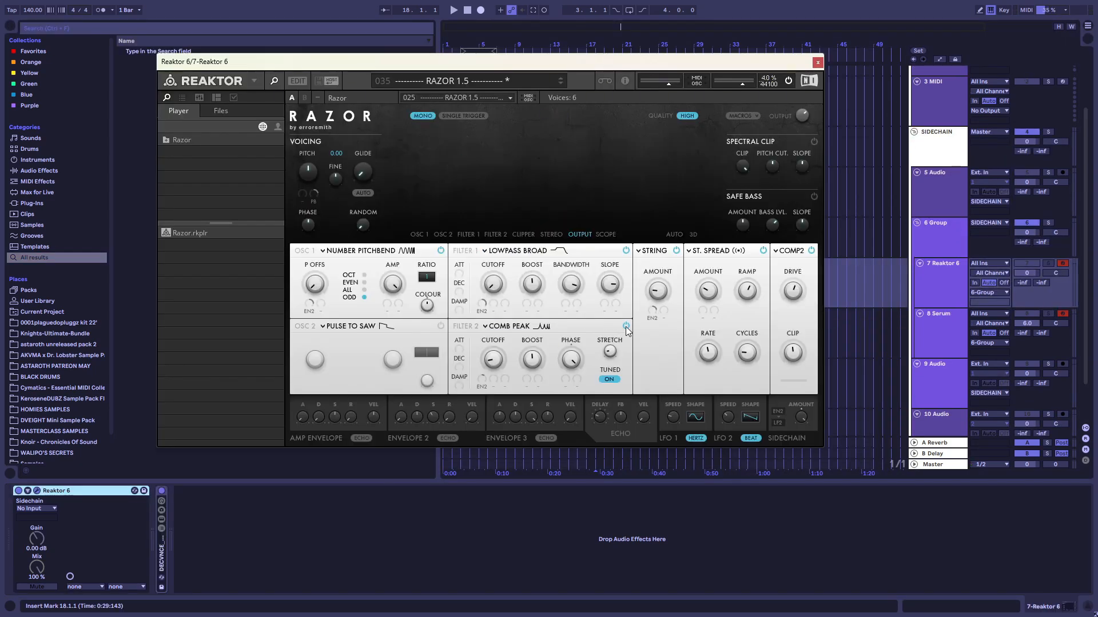
left_click(626, 326)
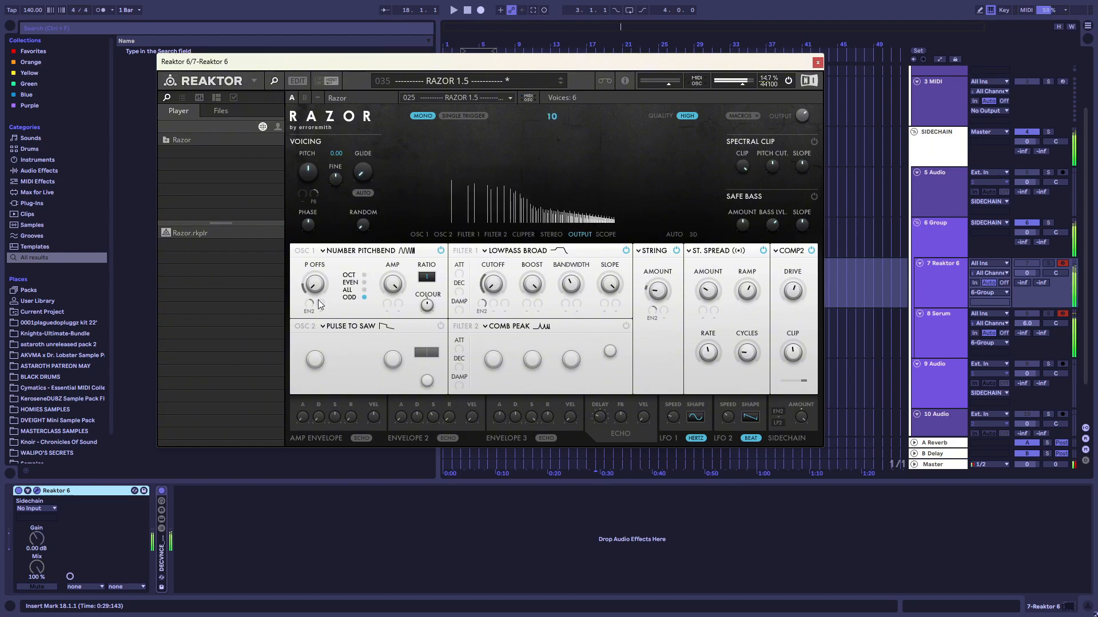
left_click(359, 251)
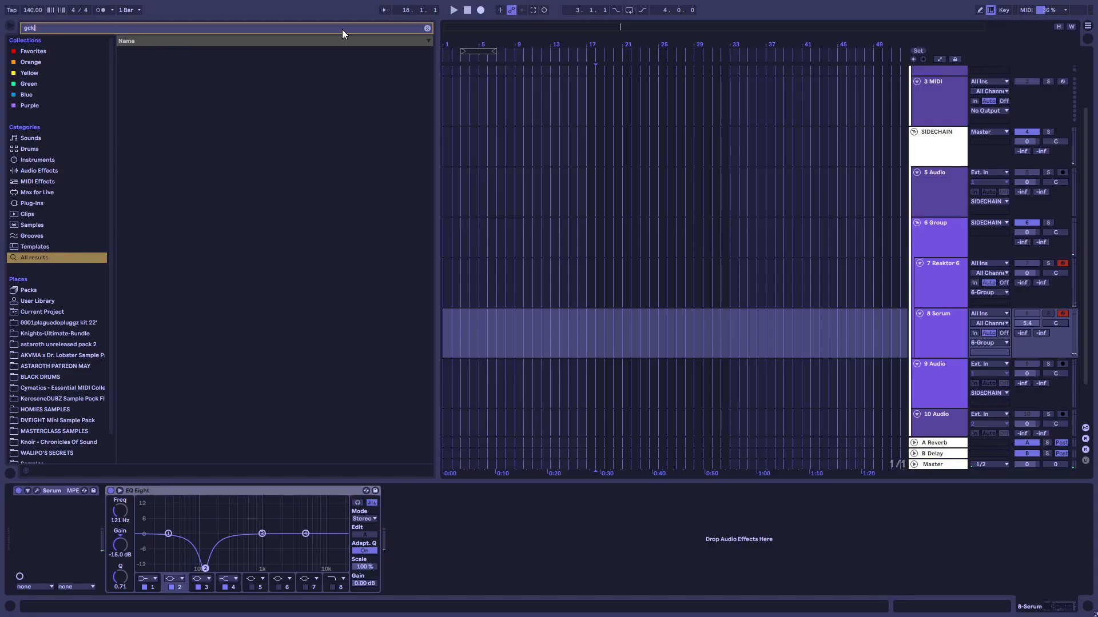
Add GClip to the Master track, choose its Simple Soft Clip preset, and close the plugin window
key("BackSpace")
left_click_drag(255, 51, 563, 499)
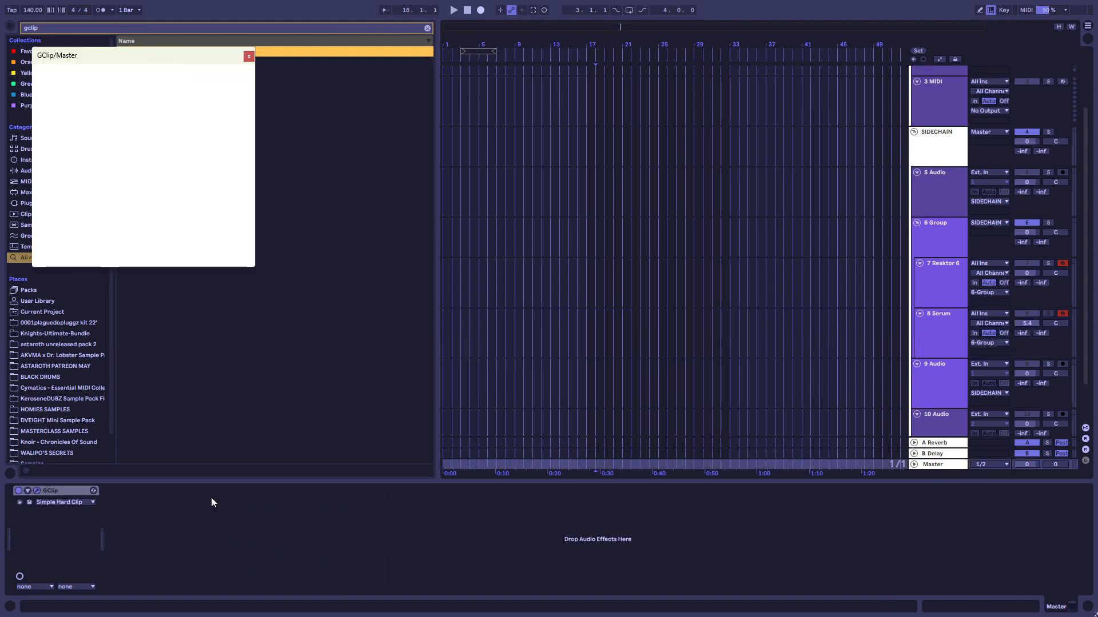
left_click(81, 501)
left_click(74, 425)
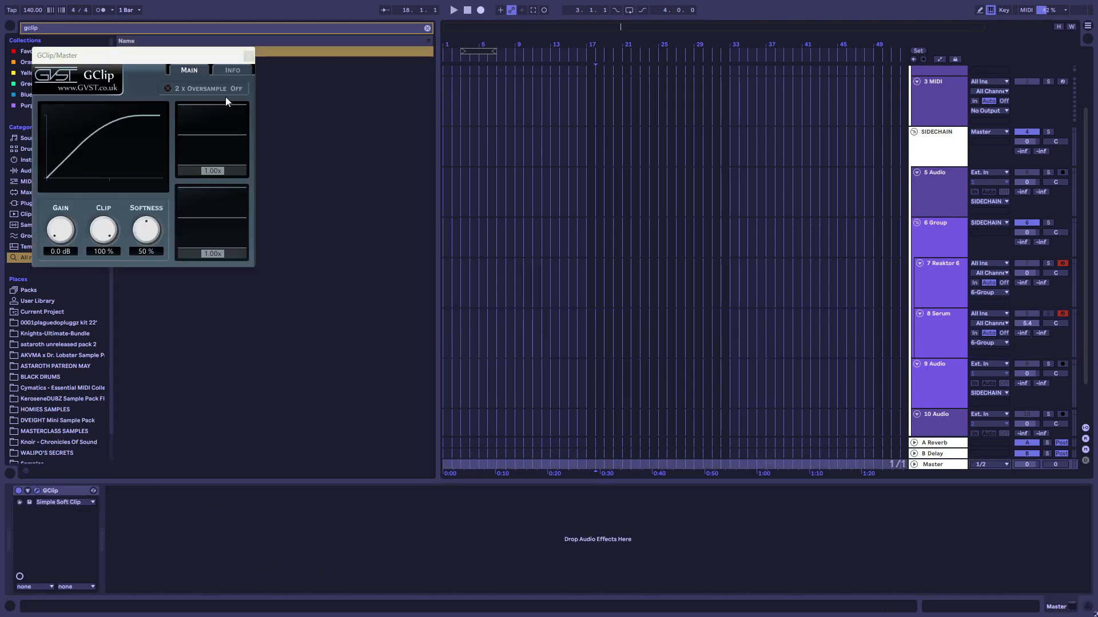
left_click(248, 57)
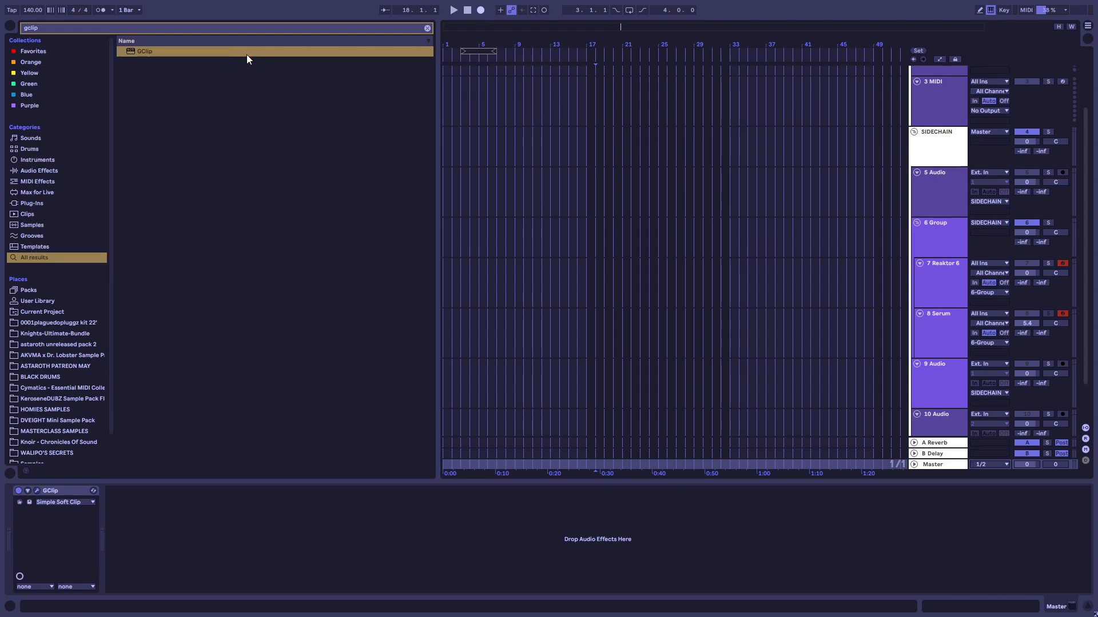
Audition the DECVNCE_MIXING_DV9 rack after Snap Heap on the 6 Group track and delete its devices
left_click(954, 280)
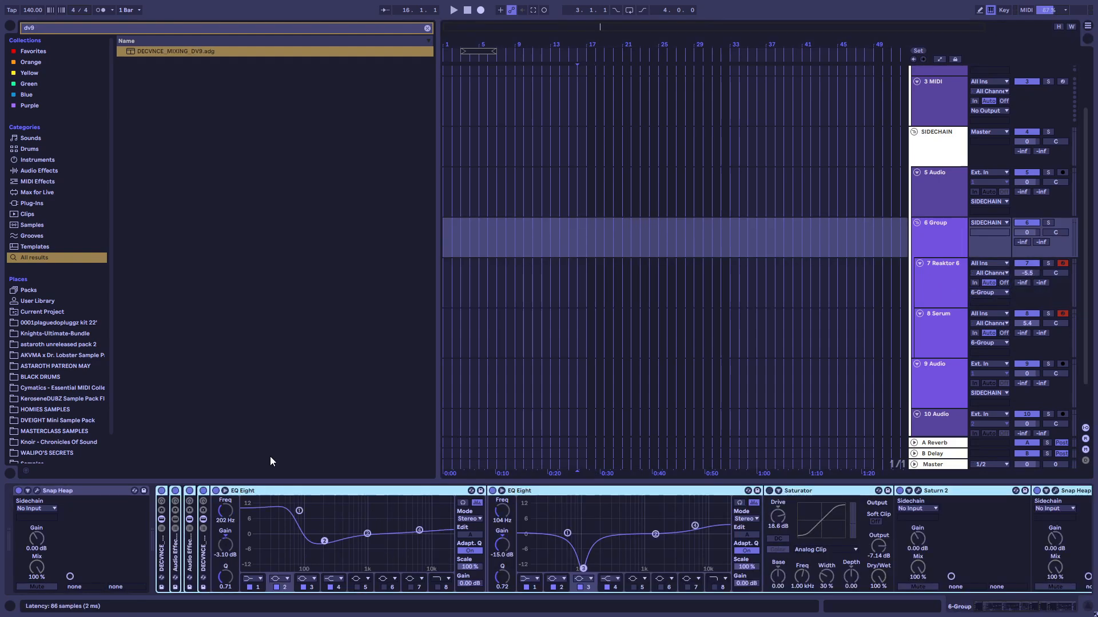
key("Delete")
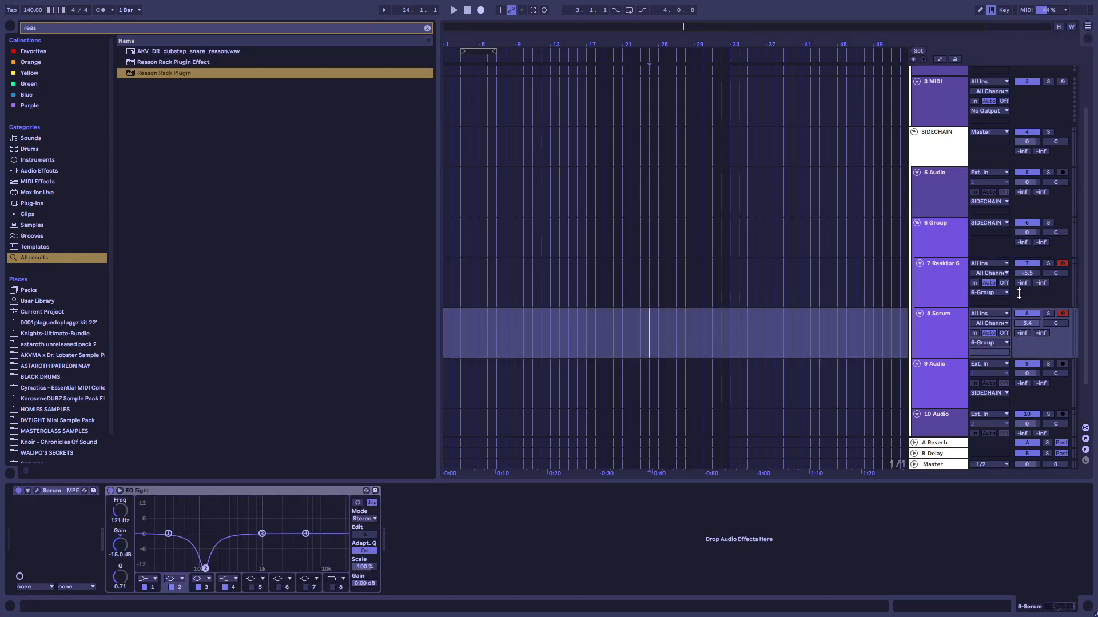
Create a MIDI track below the Serum track and load the Reason Rack Plugin instrument on it
left_click(919, 376)
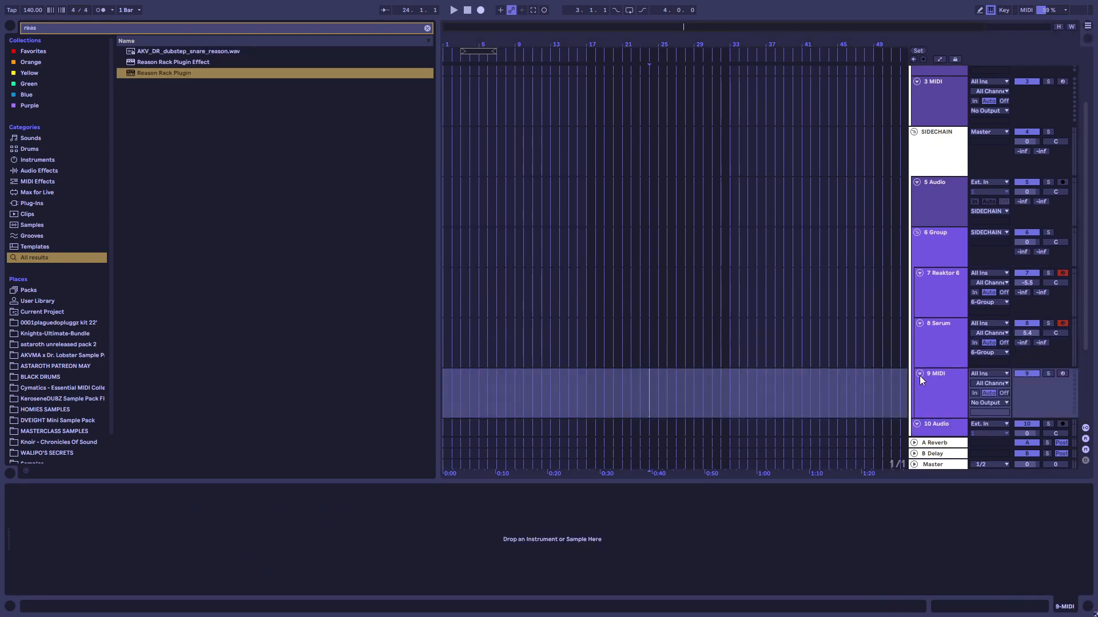
double_click(246, 72)
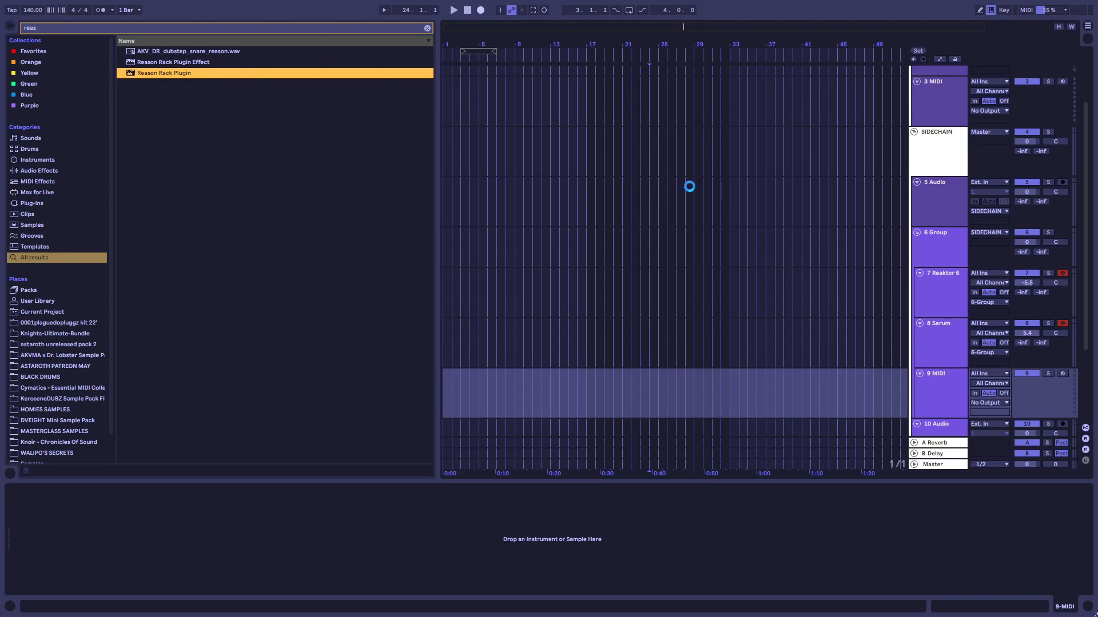